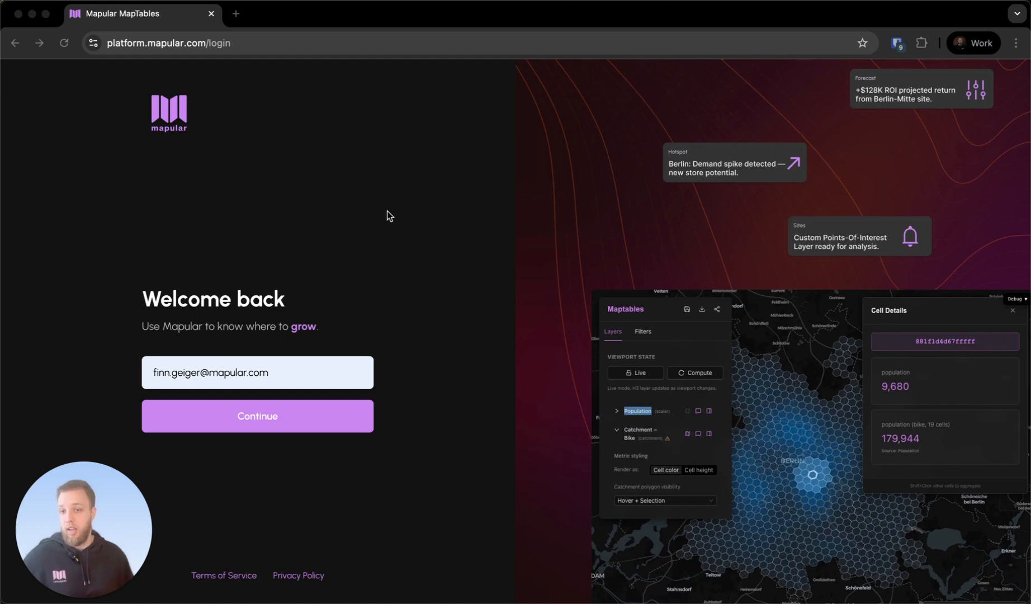
Create a new mapbook from the All Files overview
{"action": "left_click", "coordinate": [395, 250]}
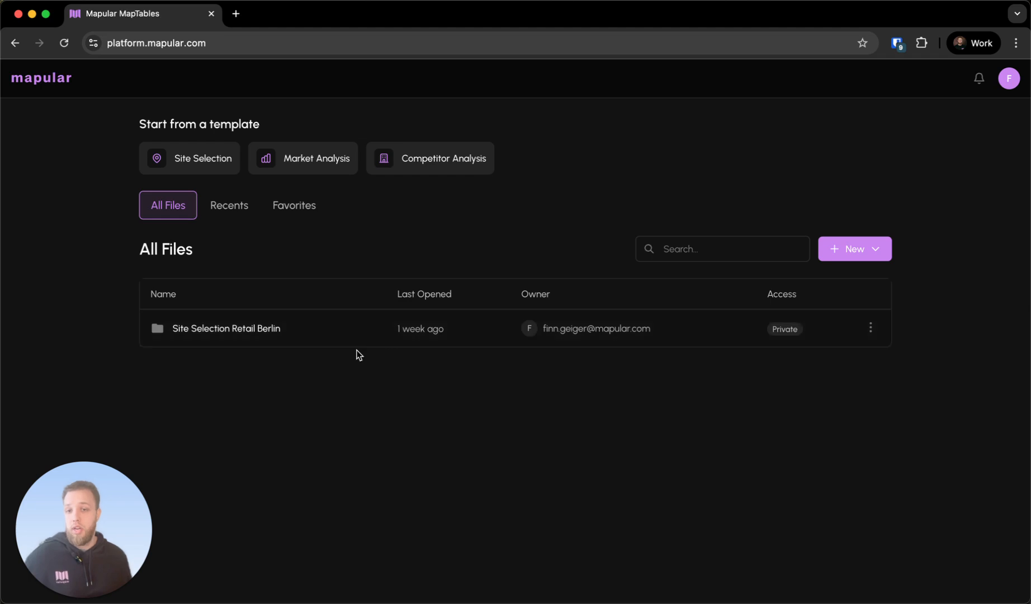
{"action": "left_click", "coordinate": [878, 248]}
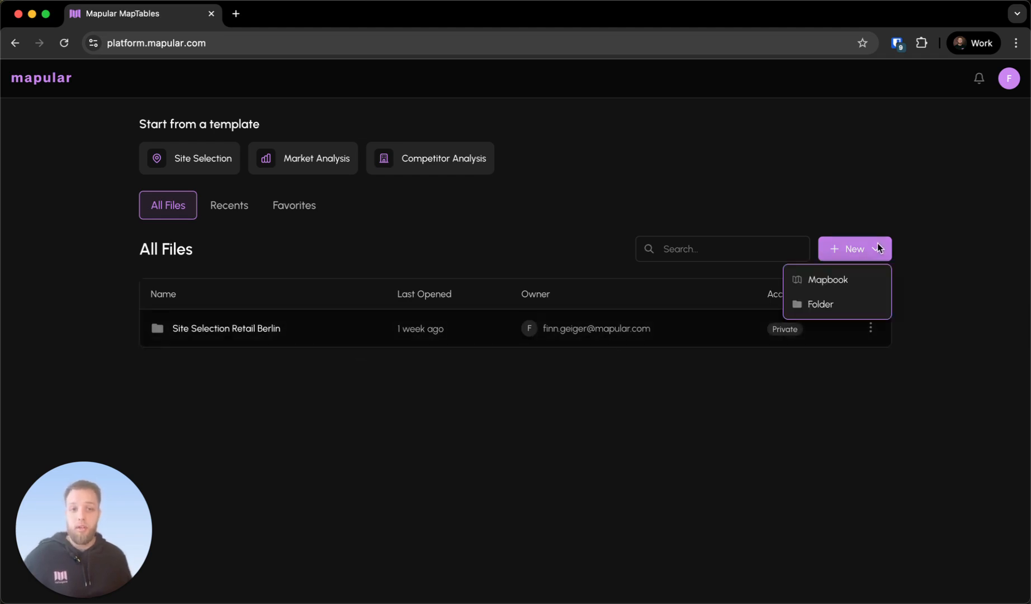
{"action": "left_click", "coordinate": [832, 283]}
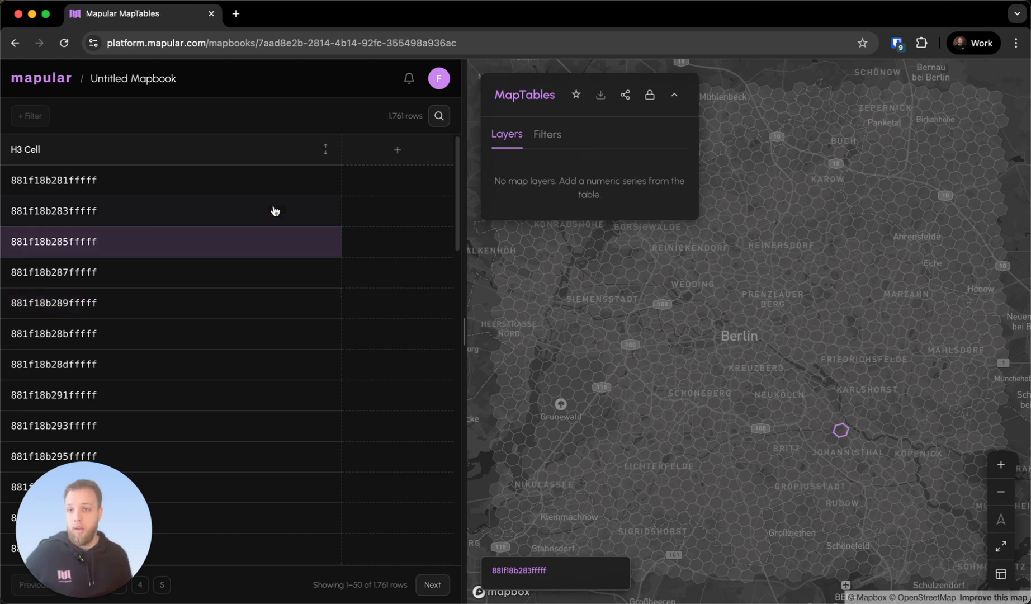
Rename the untitled mapbook to Berlin Jan 2026
{"action": "left_click", "coordinate": [167, 83]}
{"action": "type", "text": "Ber"}
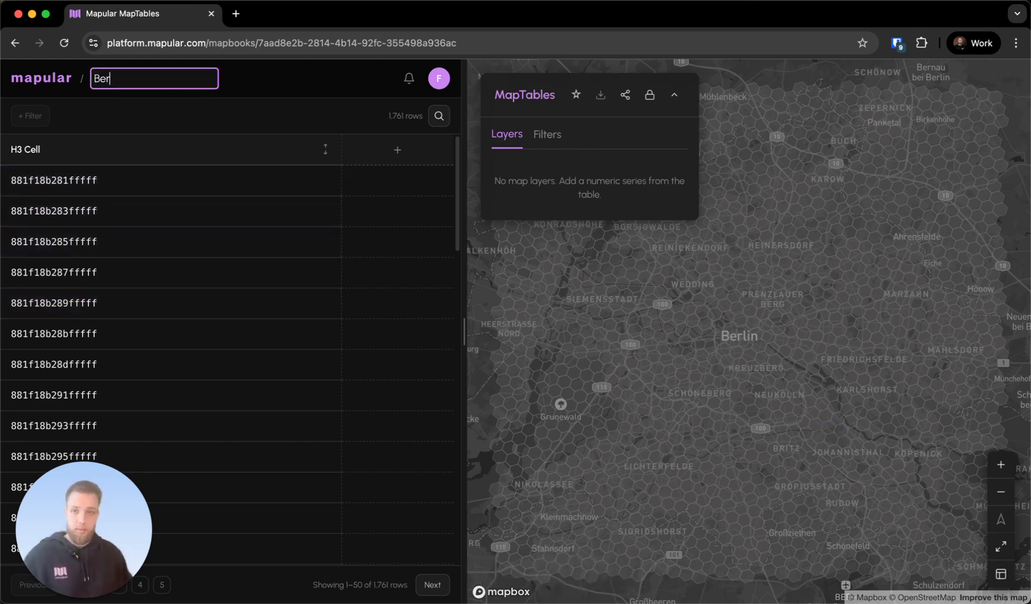
{"action": "type", "text": "lin Jan 2026"}
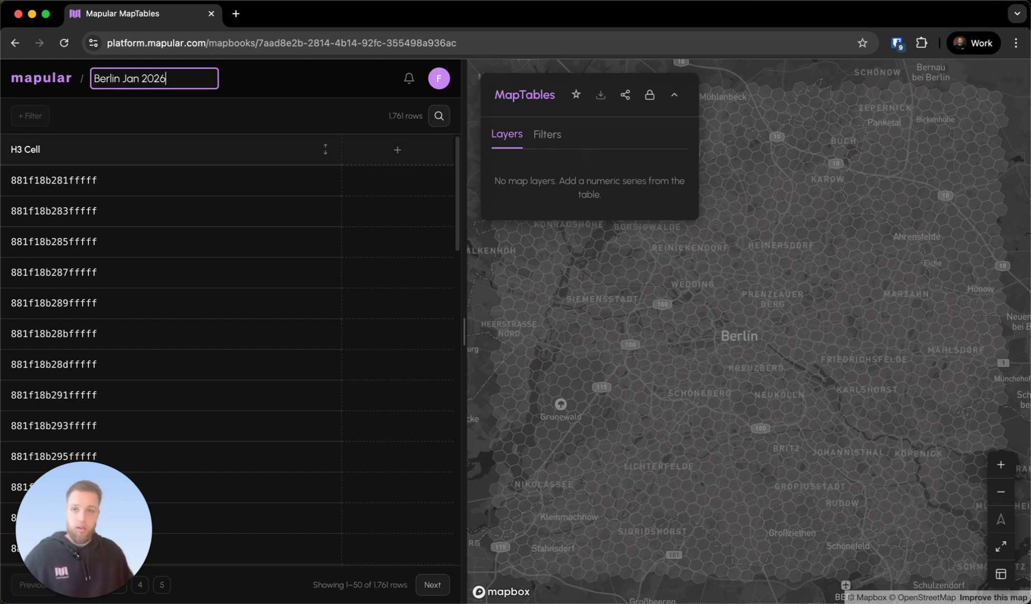
{"action": "key", "text": "Return"}
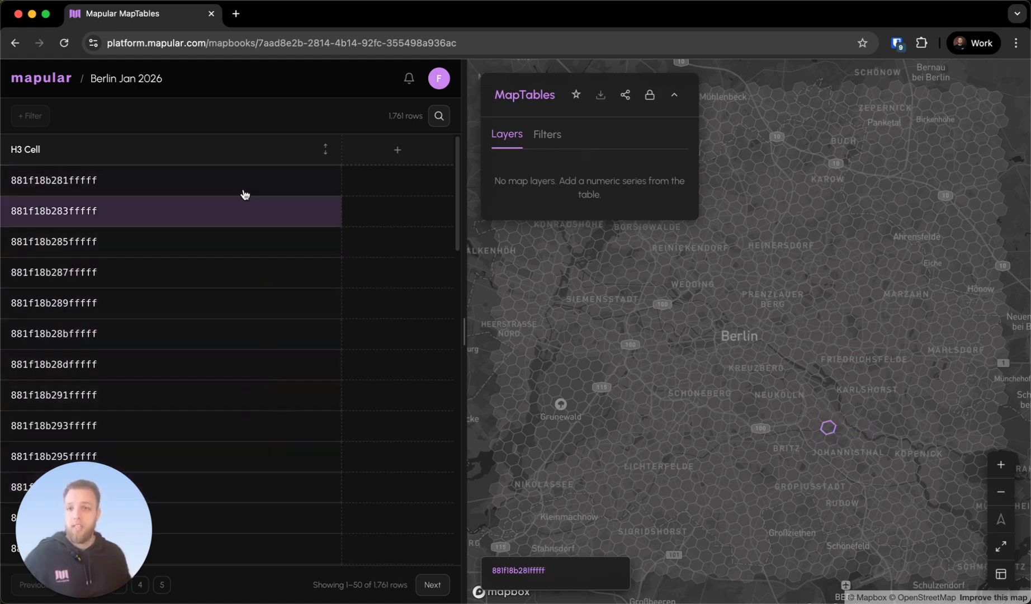
Examine the H3 cell list and how its rows and the grid resolution follow the map view around Berlin
{"action": "scroll", "coordinate": [244, 302], "scroll_direction": "down", "scroll_amount": 3}
{"action": "scroll", "coordinate": [243, 291], "scroll_direction": "down", "scroll_amount": 1}
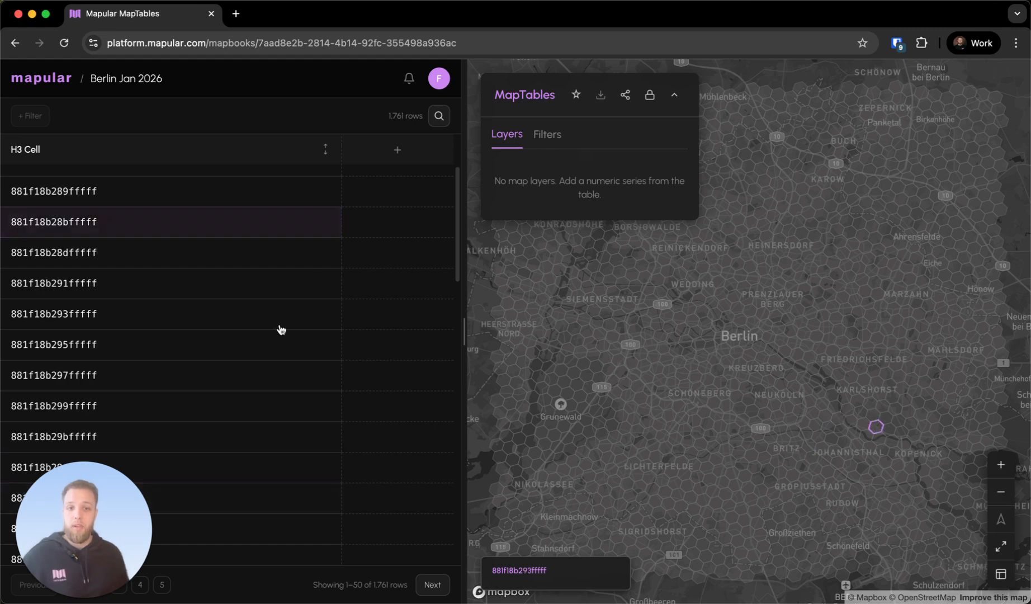
{"action": "scroll", "coordinate": [218, 346], "scroll_direction": "up", "scroll_amount": 4}
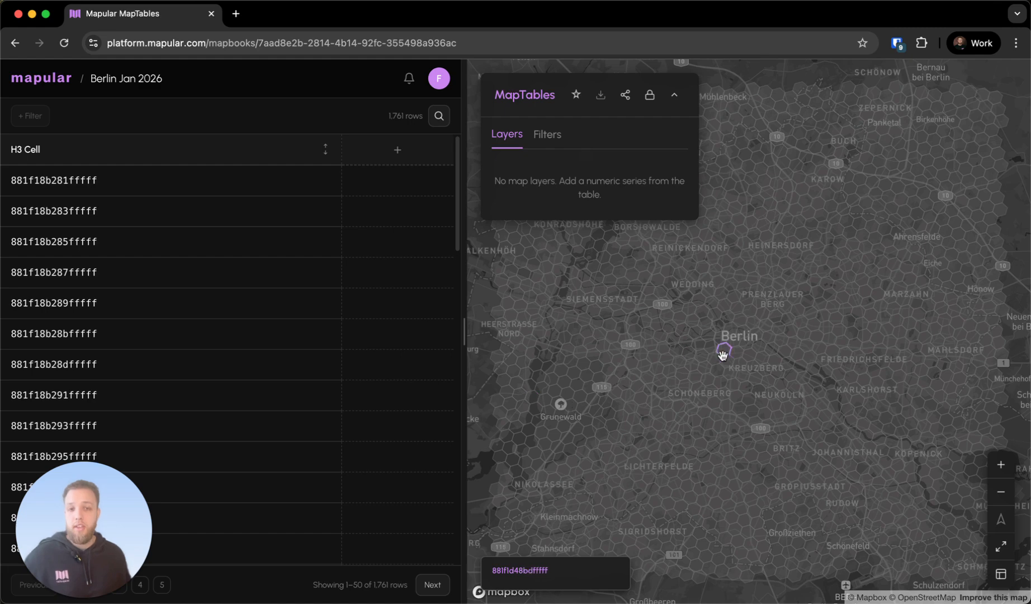
{"action": "left_click_drag", "start_coordinate": [726, 414], "coordinate": [818, 239]}
{"action": "left_click_drag", "start_coordinate": [727, 386], "coordinate": [665, 490]}
{"action": "left_click_drag", "start_coordinate": [703, 373], "coordinate": [657, 449]}
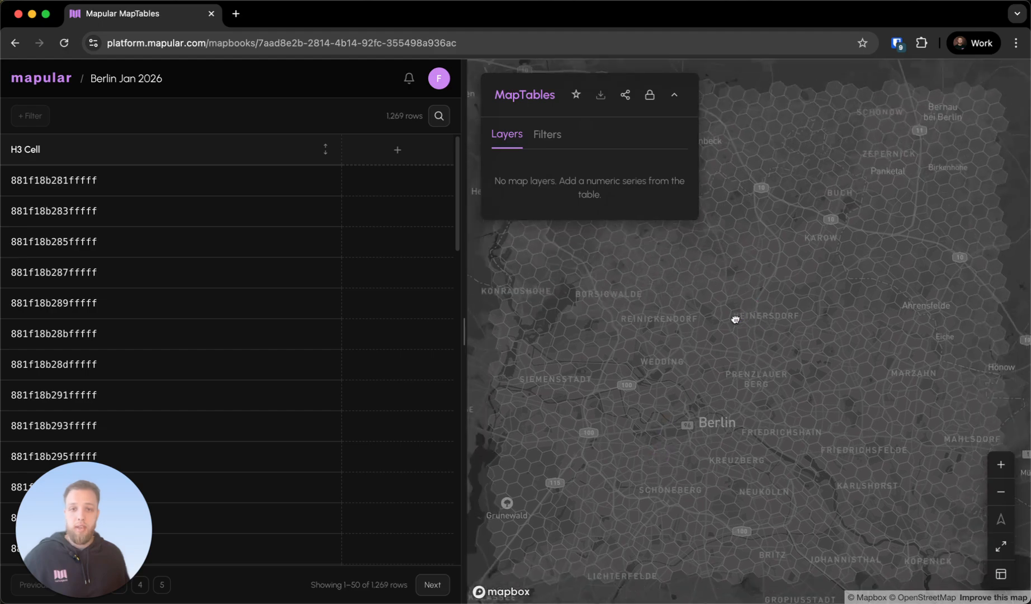
{"action": "left_click_drag", "start_coordinate": [741, 308], "coordinate": [667, 277]}
{"action": "left_click_drag", "start_coordinate": [828, 294], "coordinate": [686, 270]}
{"action": "left_click_drag", "start_coordinate": [834, 351], "coordinate": [679, 263]}
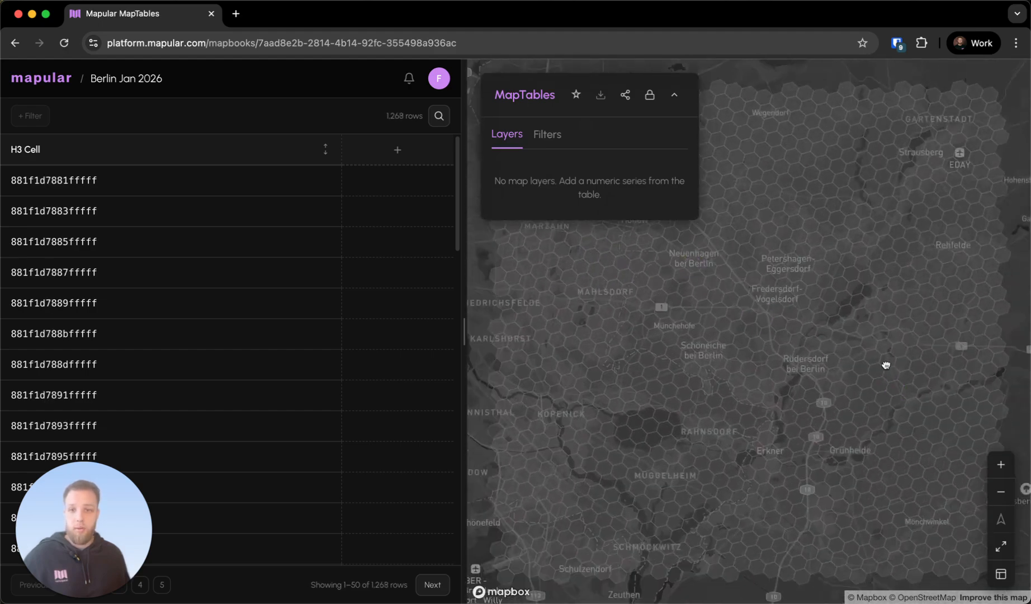
{"action": "left_click_drag", "start_coordinate": [893, 379], "coordinate": [783, 288]}
{"action": "left_click_drag", "start_coordinate": [611, 336], "coordinate": [833, 285]}
{"action": "scroll", "coordinate": [822, 324], "scroll_direction": "down", "scroll_amount": 2}
{"action": "left_click_drag", "start_coordinate": [659, 311], "coordinate": [752, 413]}
{"action": "scroll", "coordinate": [751, 350], "scroll_direction": "down", "scroll_amount": 1}
{"action": "left_click_drag", "start_coordinate": [612, 304], "coordinate": [674, 361]}
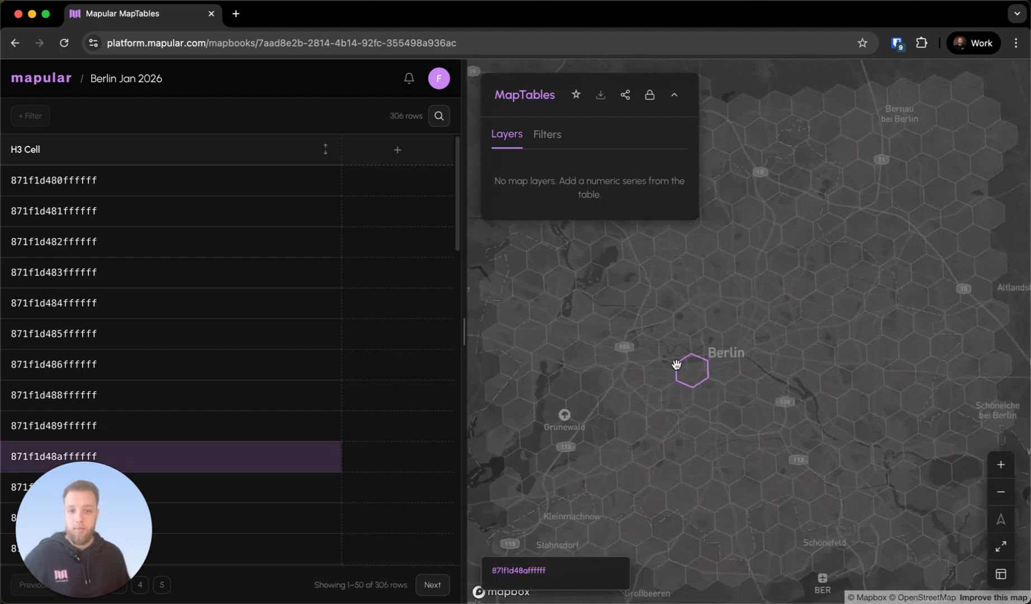
{"action": "scroll", "coordinate": [652, 334], "scroll_direction": "up", "scroll_amount": 1}
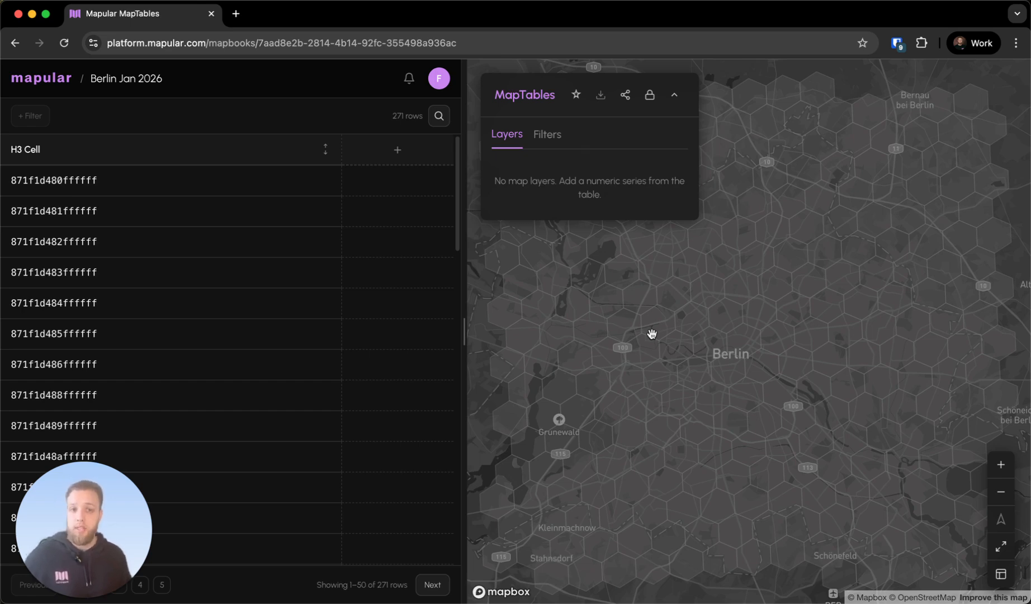
{"action": "scroll", "coordinate": [656, 341], "scroll_direction": "up", "scroll_amount": 1}
{"action": "left_click_drag", "start_coordinate": [743, 370], "coordinate": [731, 354]}
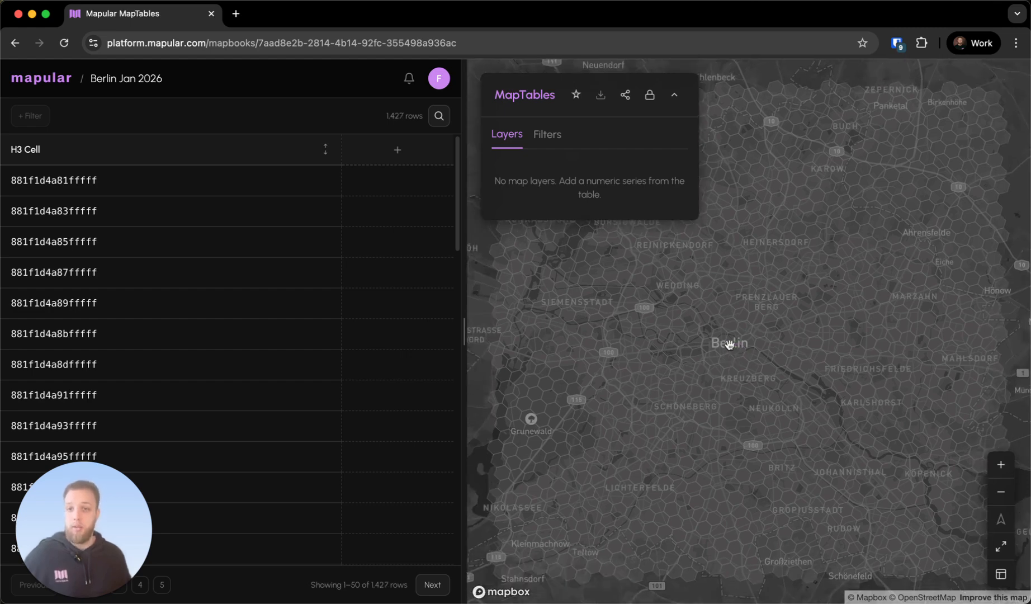
Add the total population column from the Mapular Catalog's Demographics datasets to the table
{"action": "left_click", "coordinate": [398, 150]}
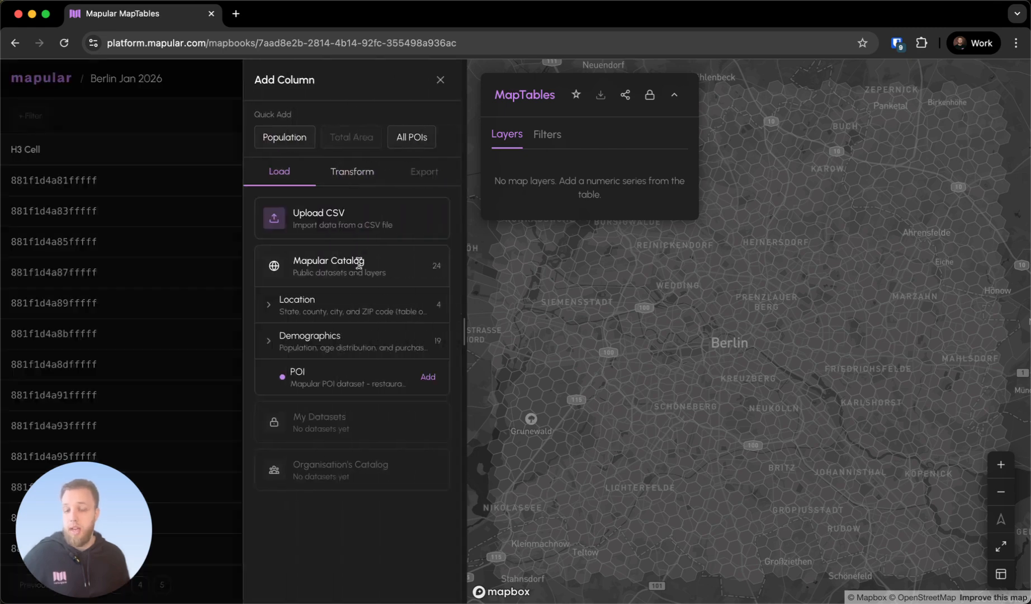
{"action": "left_click", "coordinate": [268, 341]}
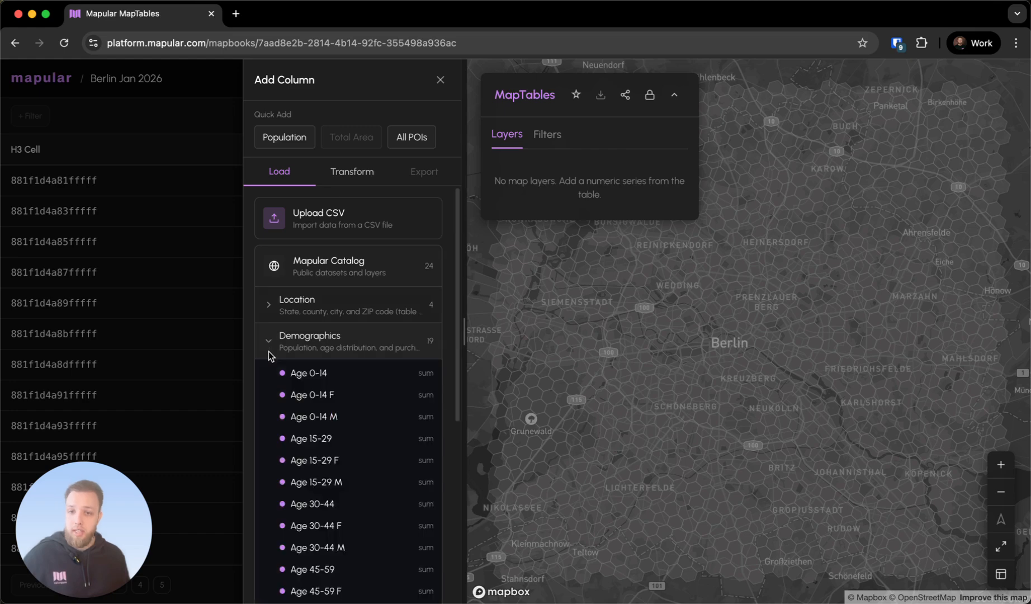
{"action": "scroll", "coordinate": [291, 391], "scroll_direction": "down", "scroll_amount": 5}
{"action": "left_click", "coordinate": [316, 445]}
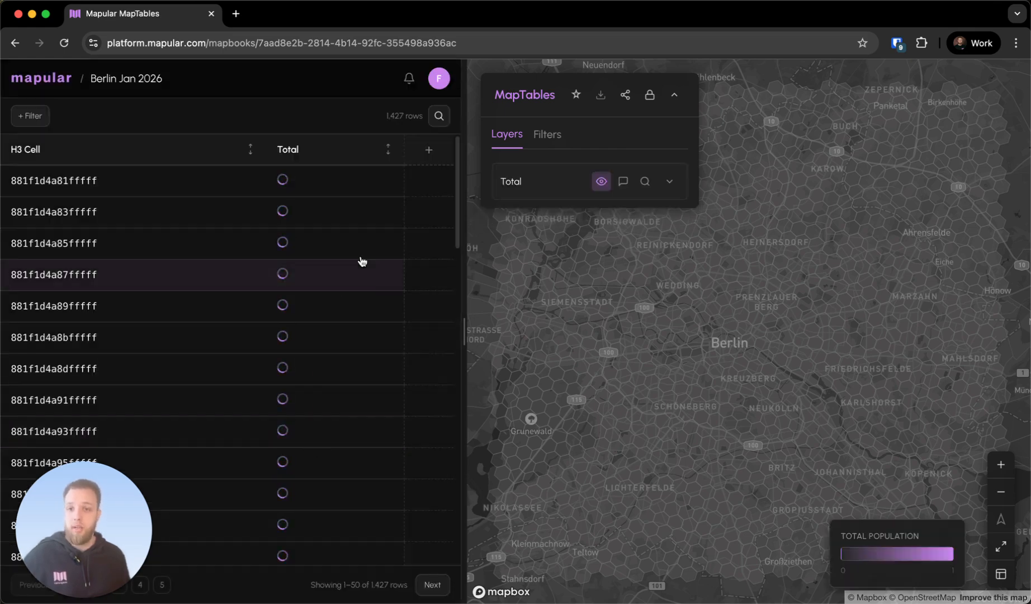
Add the Purchasing Power column from the Demographics datasets to the table
{"action": "left_click", "coordinate": [428, 150]}
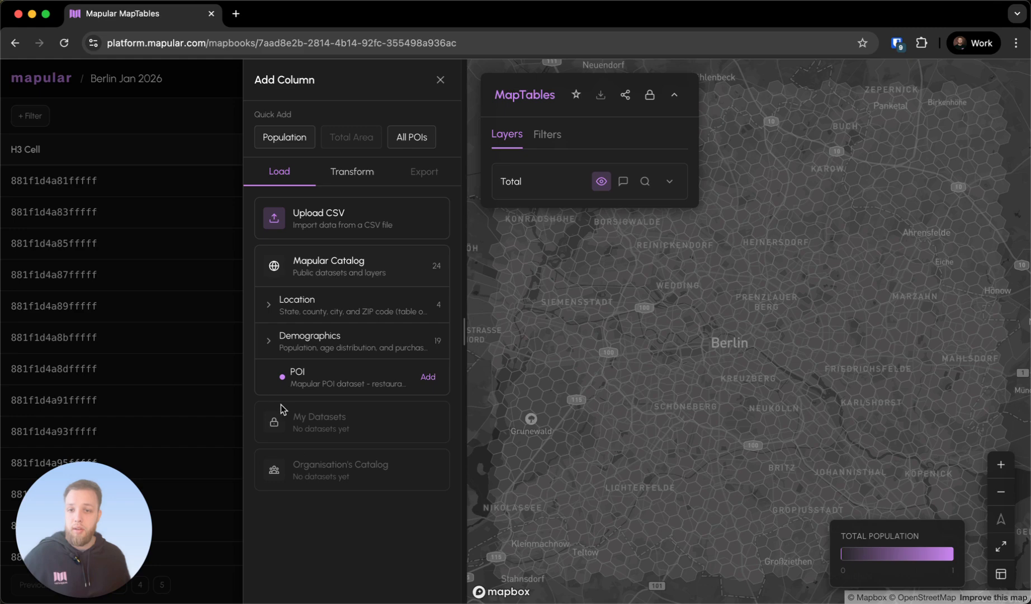
{"action": "left_click", "coordinate": [280, 342]}
{"action": "scroll", "coordinate": [309, 413], "scroll_direction": "down", "scroll_amount": 5}
{"action": "left_click", "coordinate": [338, 470]}
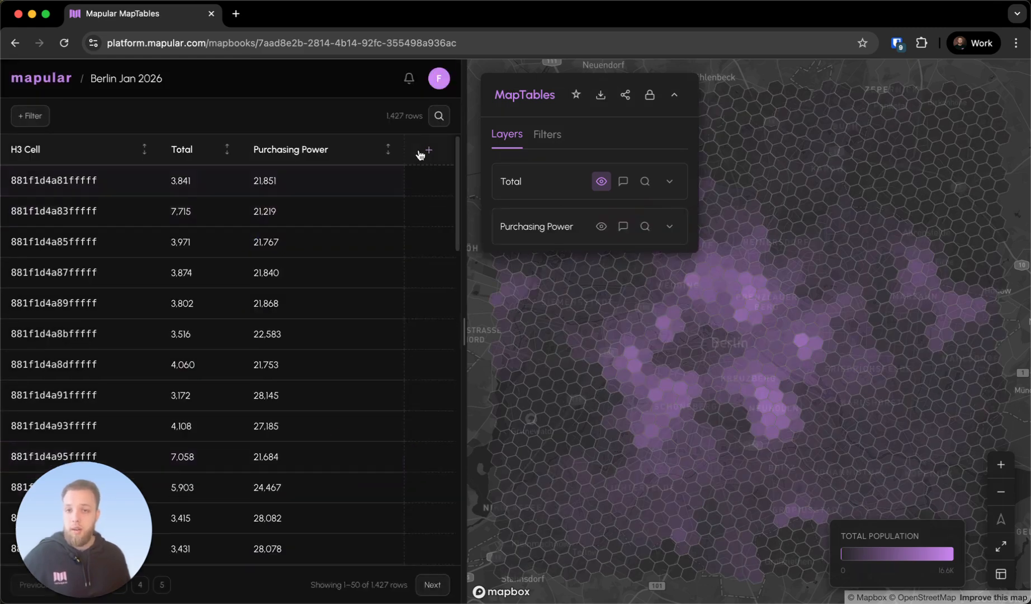
Review the age and gender datasets offered under Demographics in the catalog without adding one
{"action": "left_click", "coordinate": [429, 150]}
{"action": "left_click", "coordinate": [268, 338]}
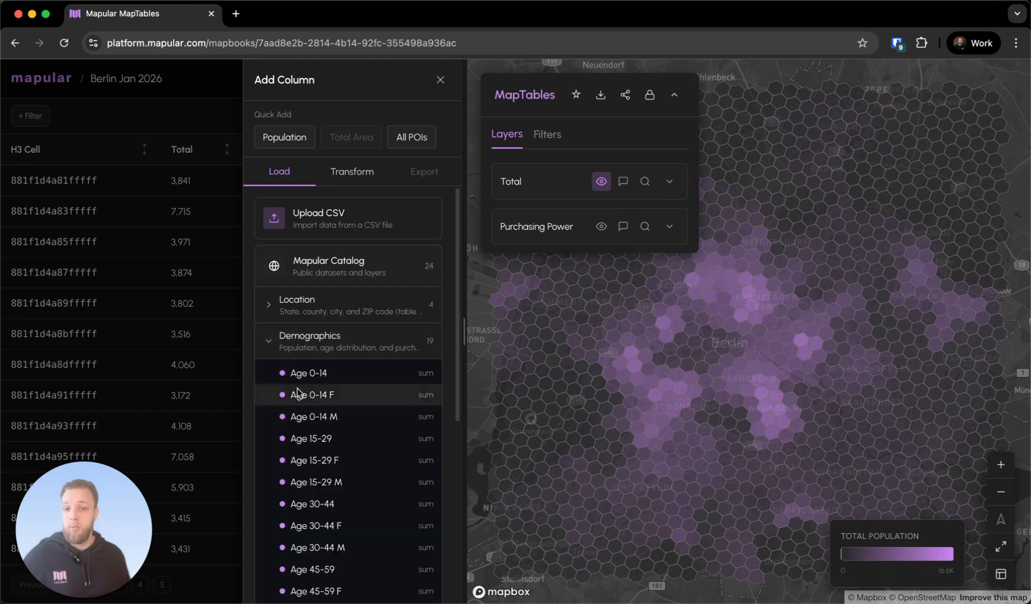
{"action": "scroll", "coordinate": [299, 392], "scroll_direction": "down", "scroll_amount": 3}
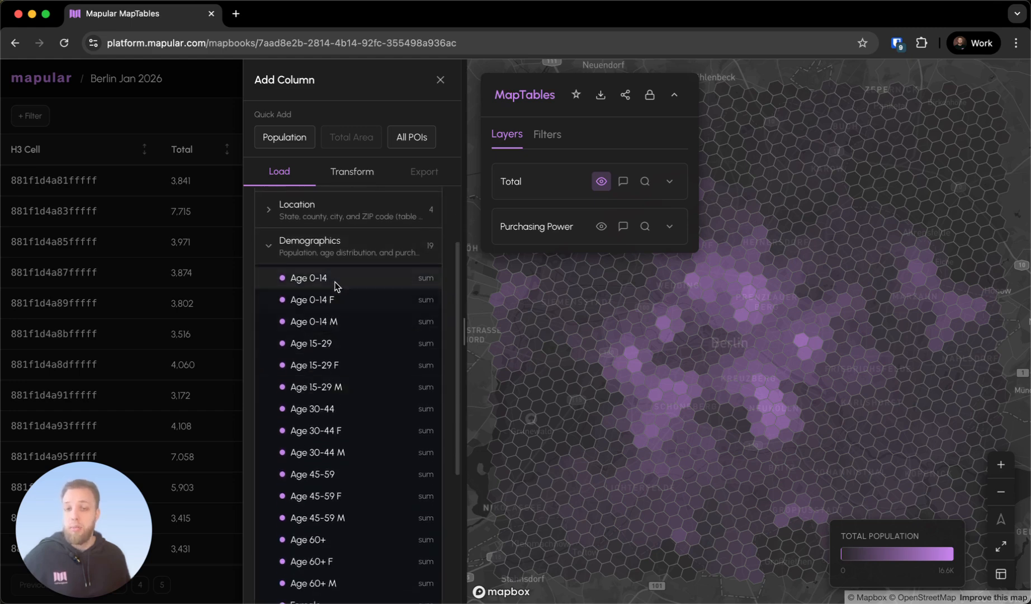
{"action": "scroll", "coordinate": [347, 347], "scroll_direction": "down", "scroll_amount": 4}
{"action": "scroll", "coordinate": [364, 369], "scroll_direction": "up", "scroll_amount": 7}
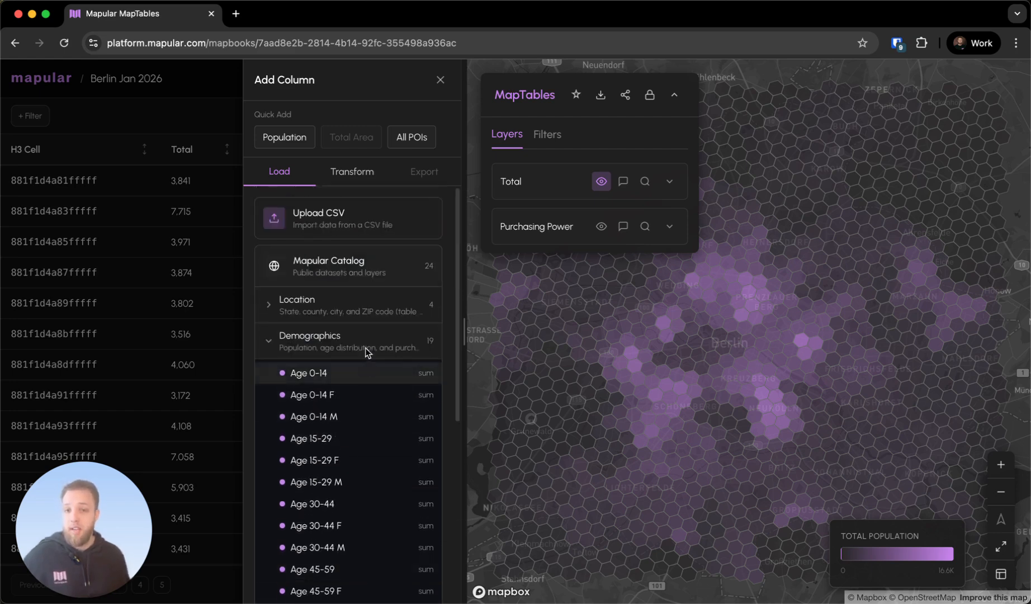
{"action": "left_click", "coordinate": [266, 346]}
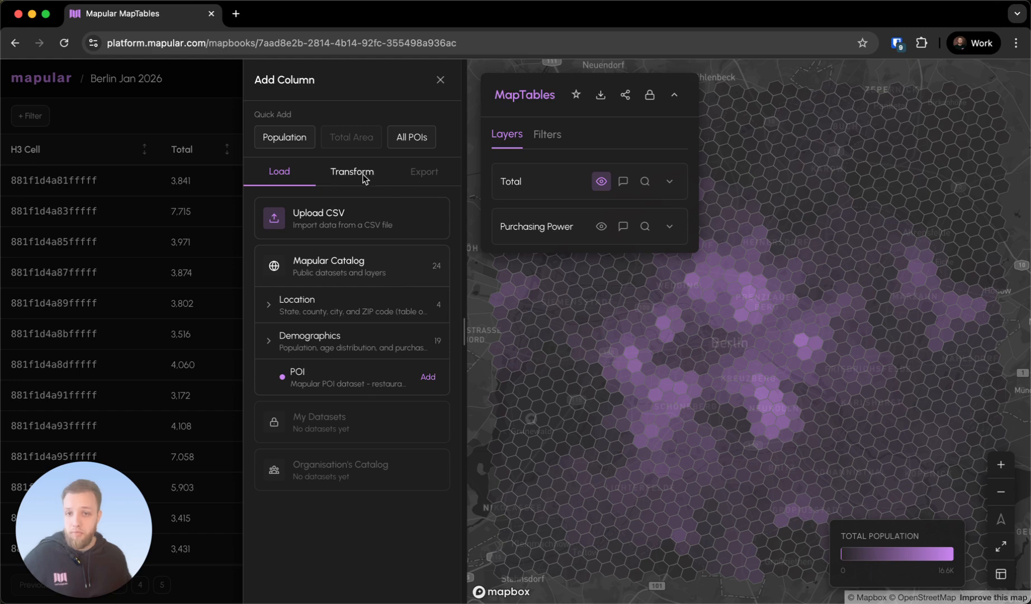
{"action": "left_click", "coordinate": [439, 82]}
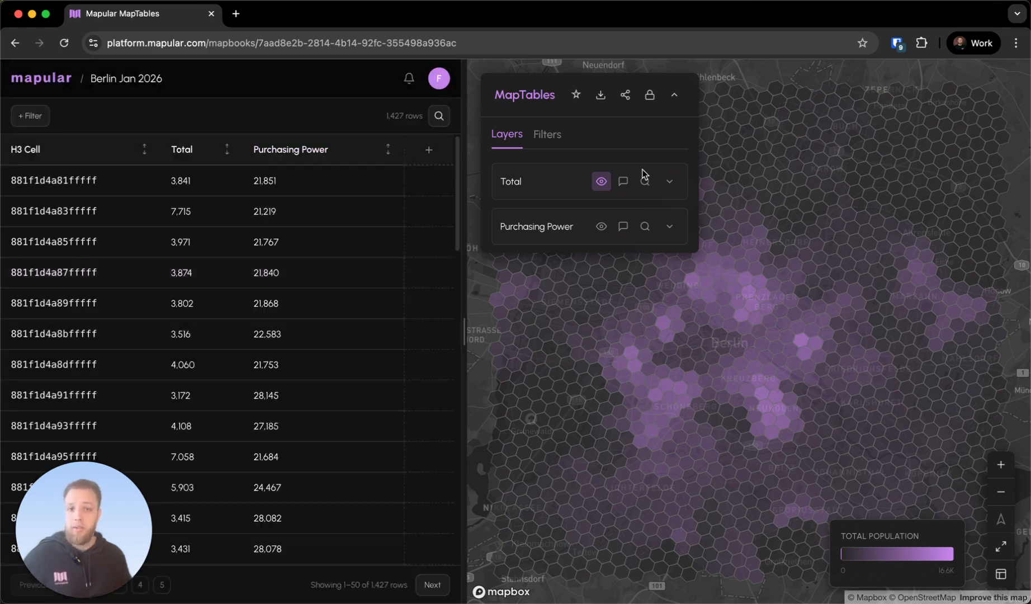
Set the Total layer's color ramp to Inferno and collapse the layer settings
{"action": "left_click", "coordinate": [669, 181]}
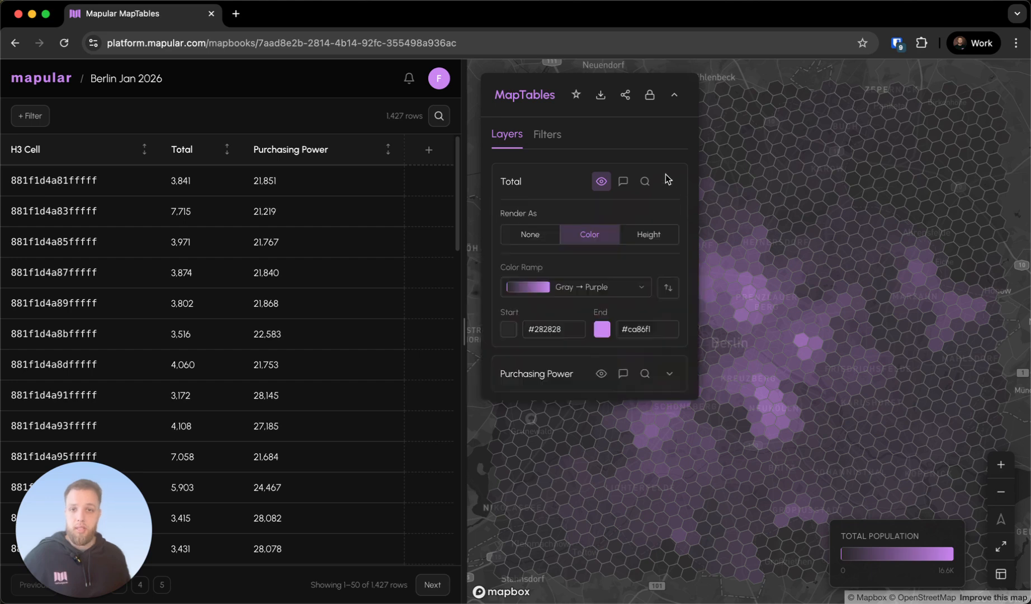
{"action": "left_click", "coordinate": [587, 288]}
{"action": "left_click", "coordinate": [567, 446]}
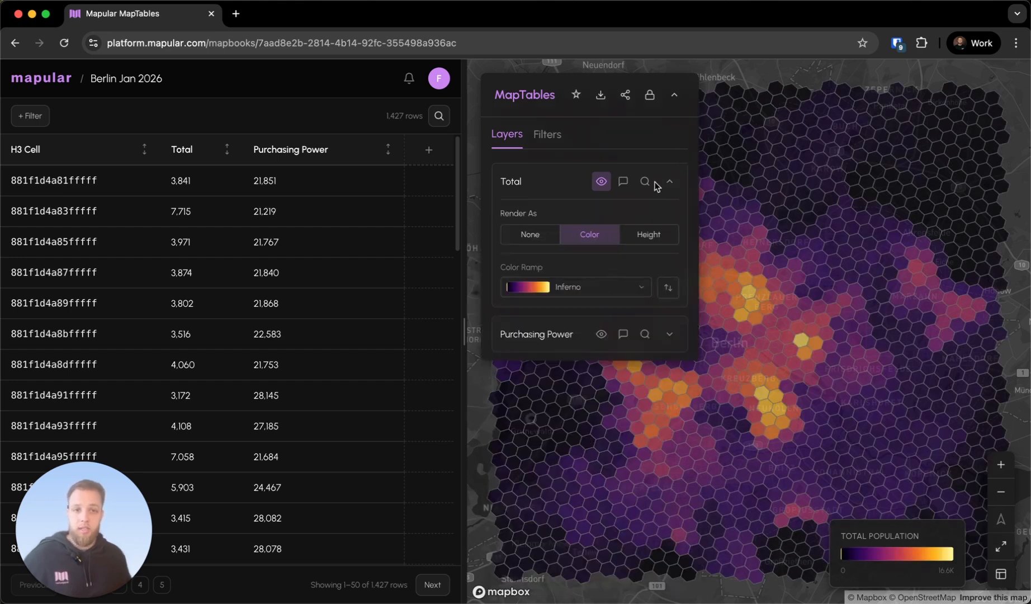
{"action": "left_click", "coordinate": [673, 97]}
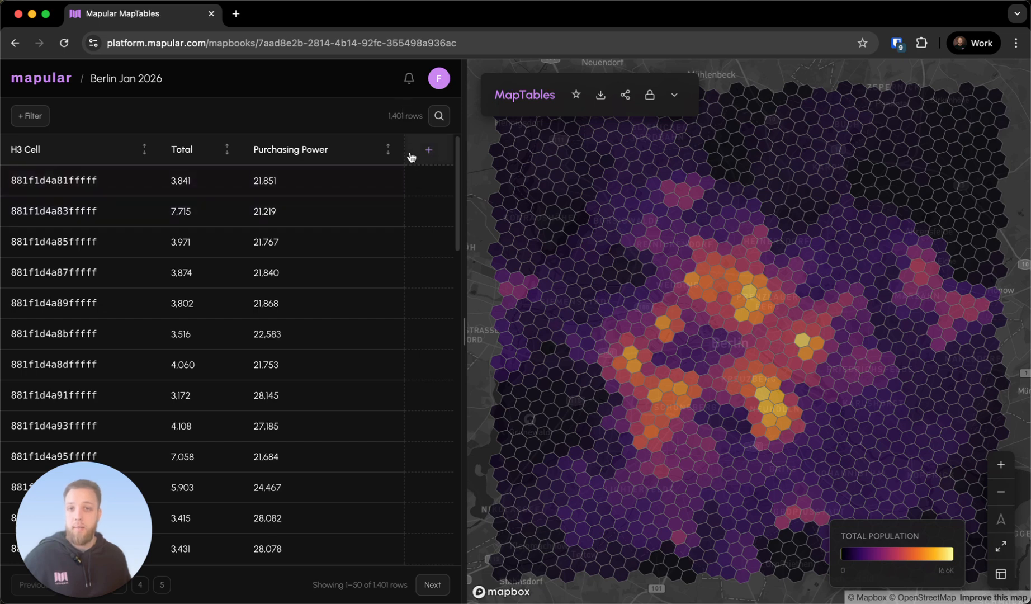
Show the Purchasing Power layer on the map instead of Total and set its color ramp to Plasma
{"action": "left_click", "coordinate": [675, 95]}
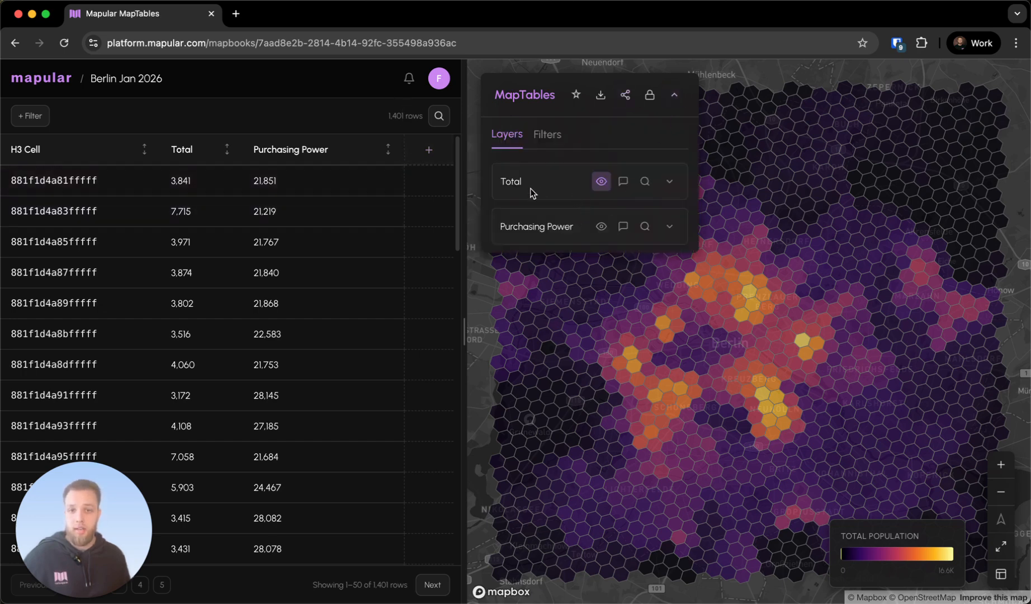
{"action": "left_click", "coordinate": [598, 182]}
{"action": "left_click", "coordinate": [602, 228]}
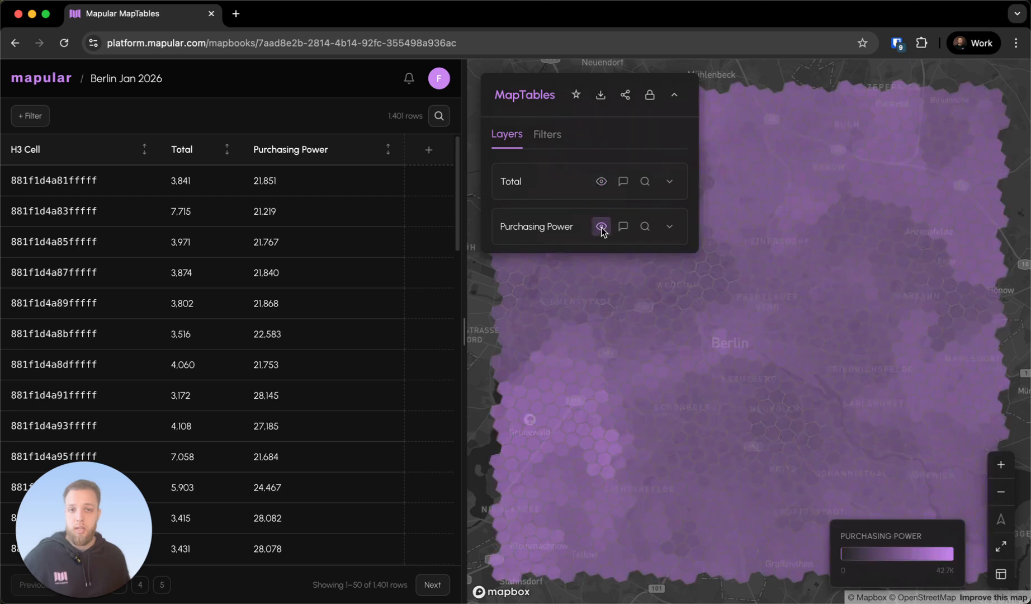
{"action": "left_click", "coordinate": [669, 226]}
{"action": "left_click", "coordinate": [597, 333]}
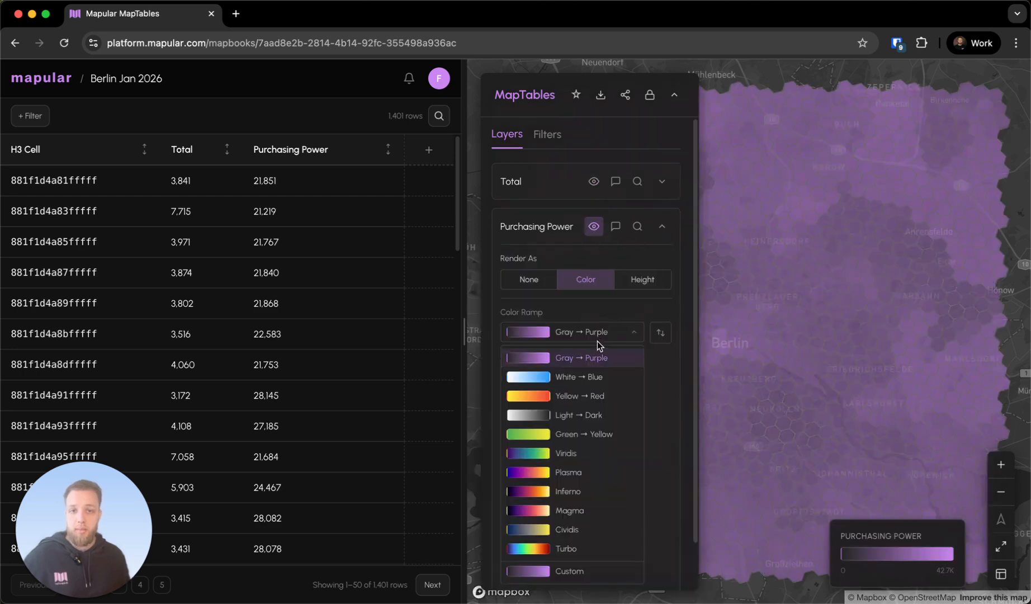
{"action": "left_click", "coordinate": [574, 473]}
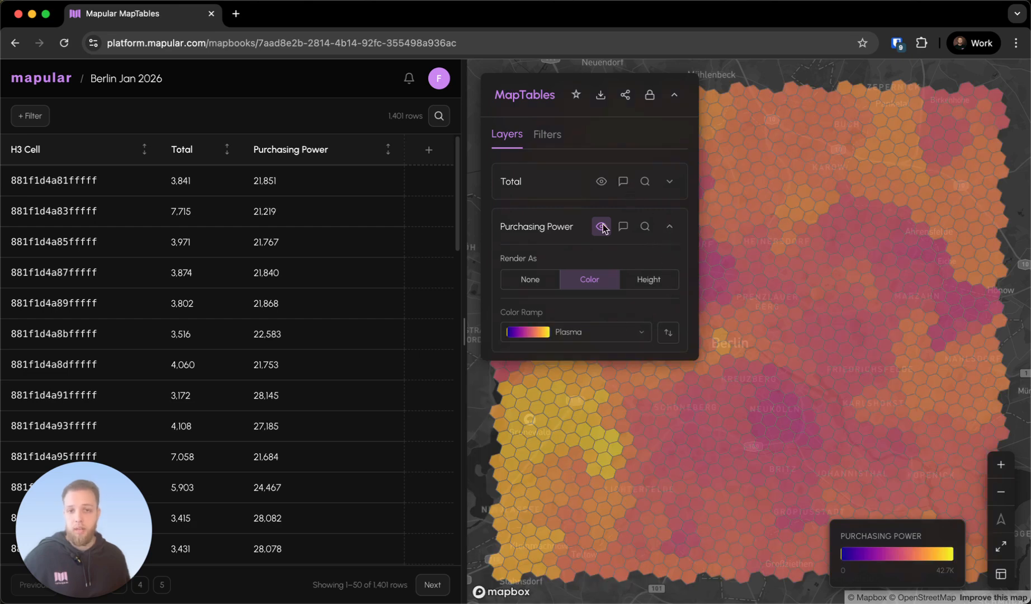
Show the Total layer on the map again, set its color ramp to Plasma and collapse the layer settings
{"action": "left_click", "coordinate": [601, 181]}
{"action": "left_click", "coordinate": [670, 182]}
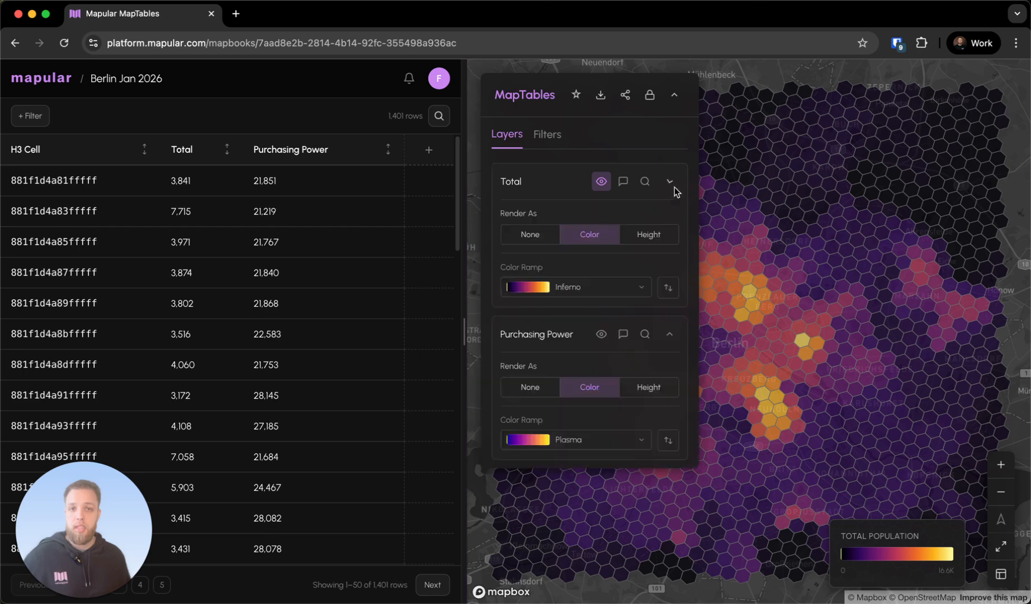
{"action": "left_click", "coordinate": [570, 291]}
{"action": "left_click", "coordinate": [576, 432]}
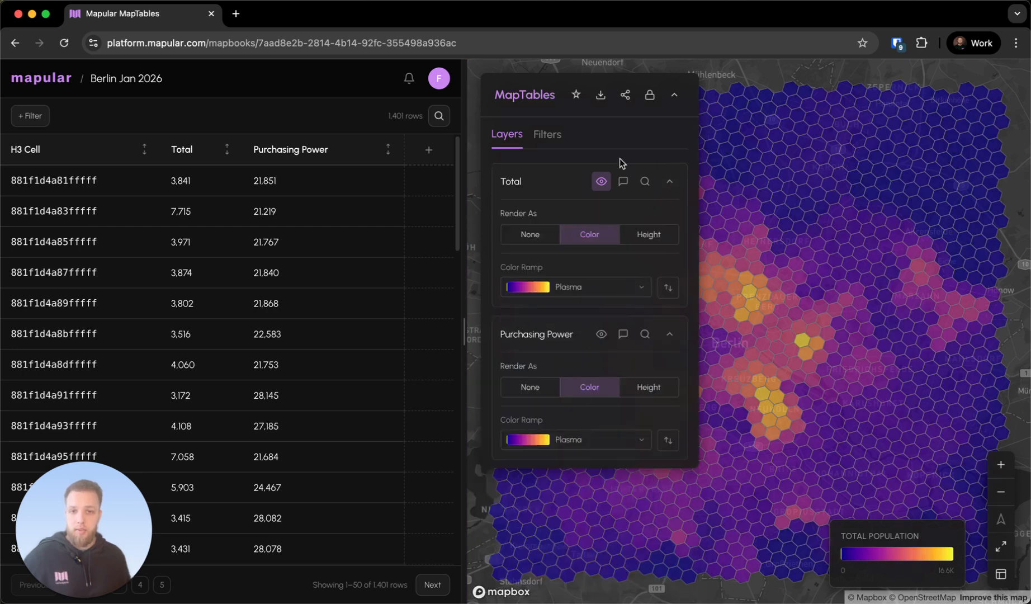
{"action": "left_click", "coordinate": [669, 181]}
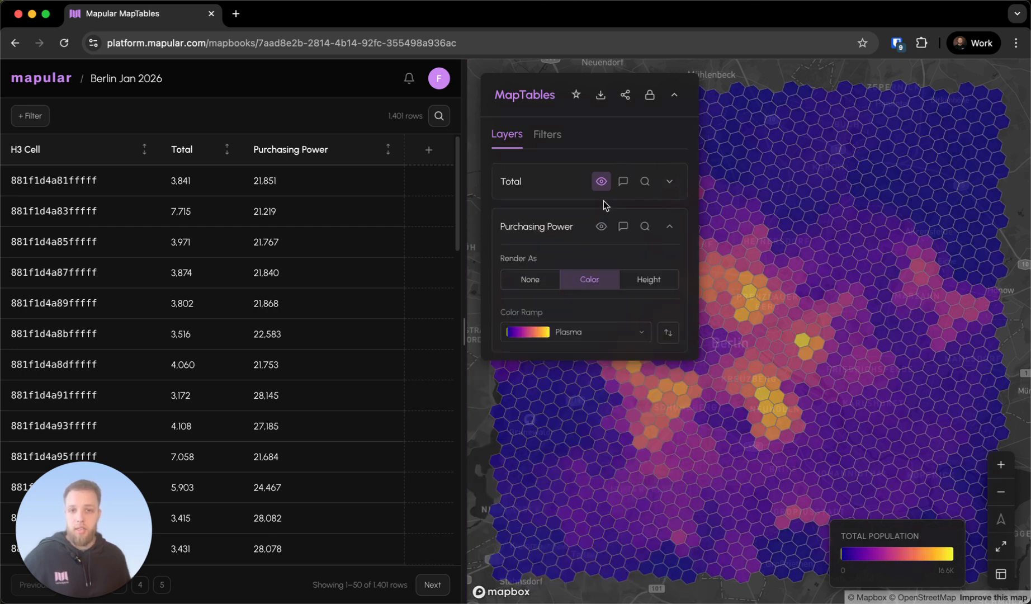
{"action": "left_click", "coordinate": [674, 94]}
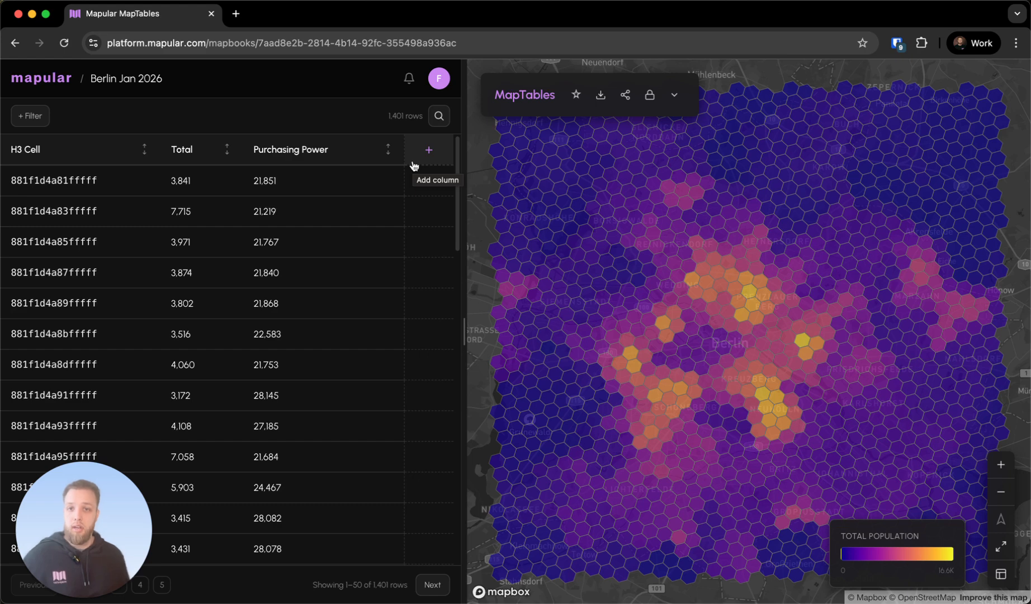
Load Starbucks_Berlin.csv as a new CSV upload with auto-detected delimiter and first-row headers, and proceed to its column configuration
{"action": "left_click", "coordinate": [428, 151]}
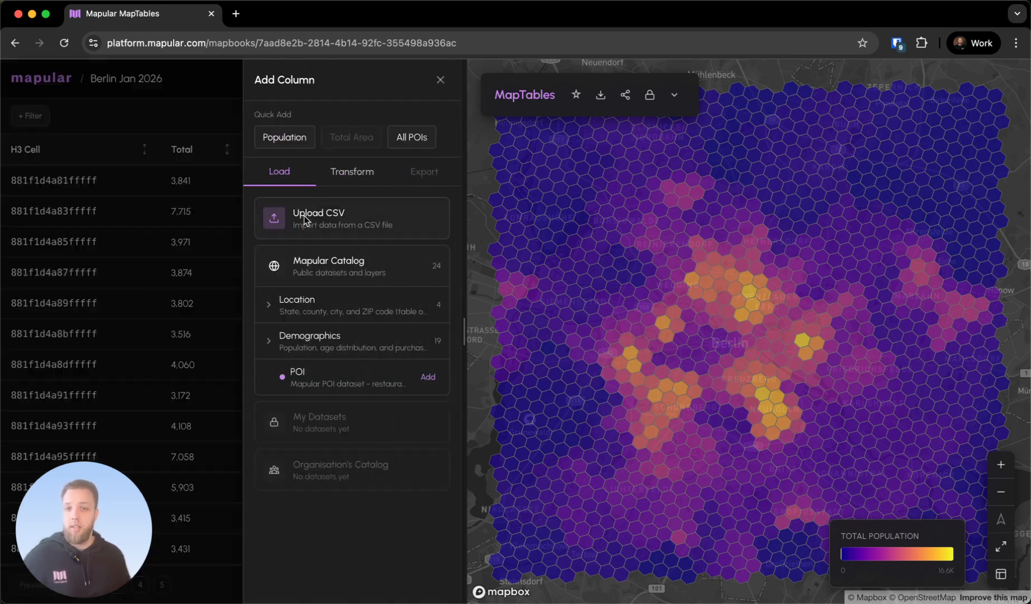
{"action": "left_click", "coordinate": [327, 231]}
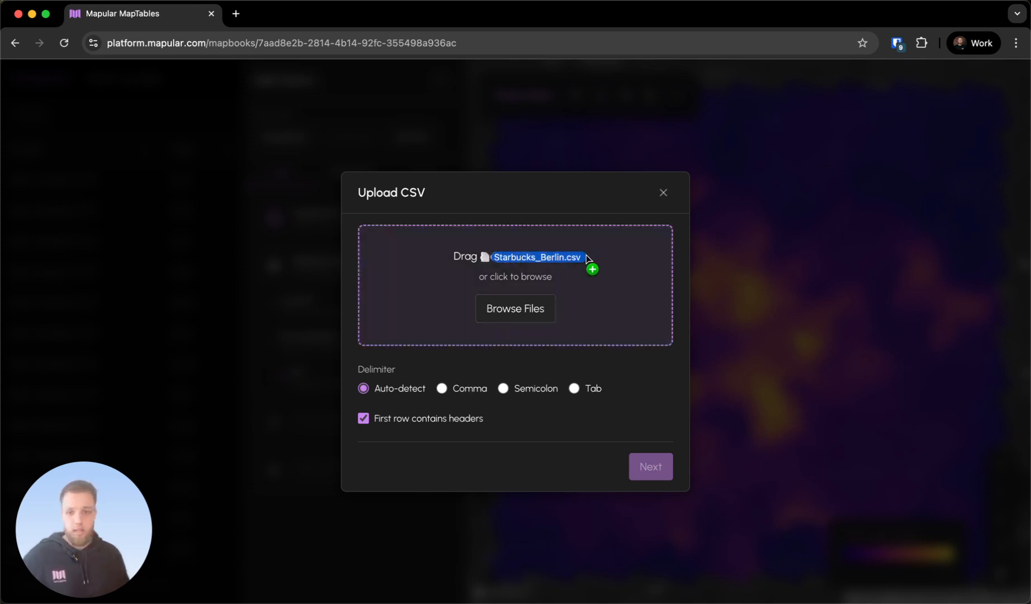
{"action": "left_click_drag", "start_coordinate": [594, 265], "coordinate": [593, 260]}
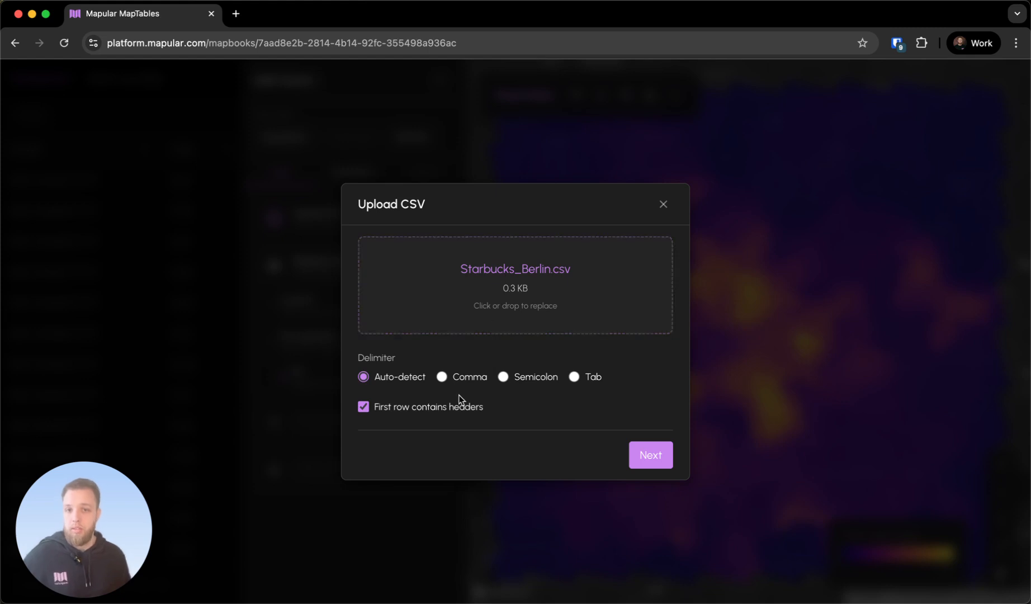
{"action": "left_click", "coordinate": [664, 466]}
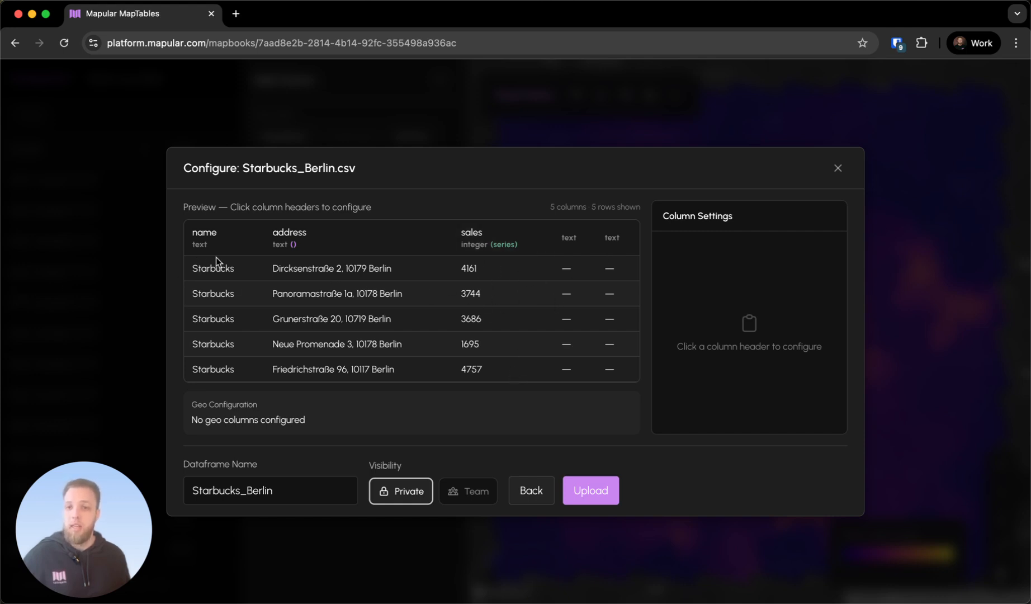
Set the address column's geo role to Full Address, keep the dataset's visibility Private and upload it
{"action": "left_click", "coordinate": [347, 237]}
{"action": "left_click", "coordinate": [715, 361]}
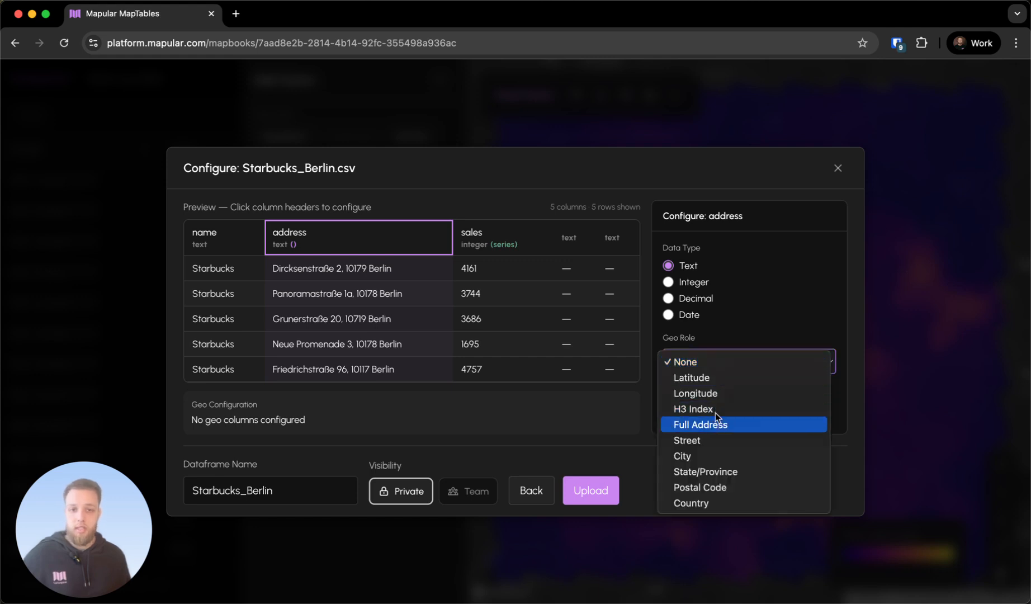
{"action": "left_click", "coordinate": [687, 425]}
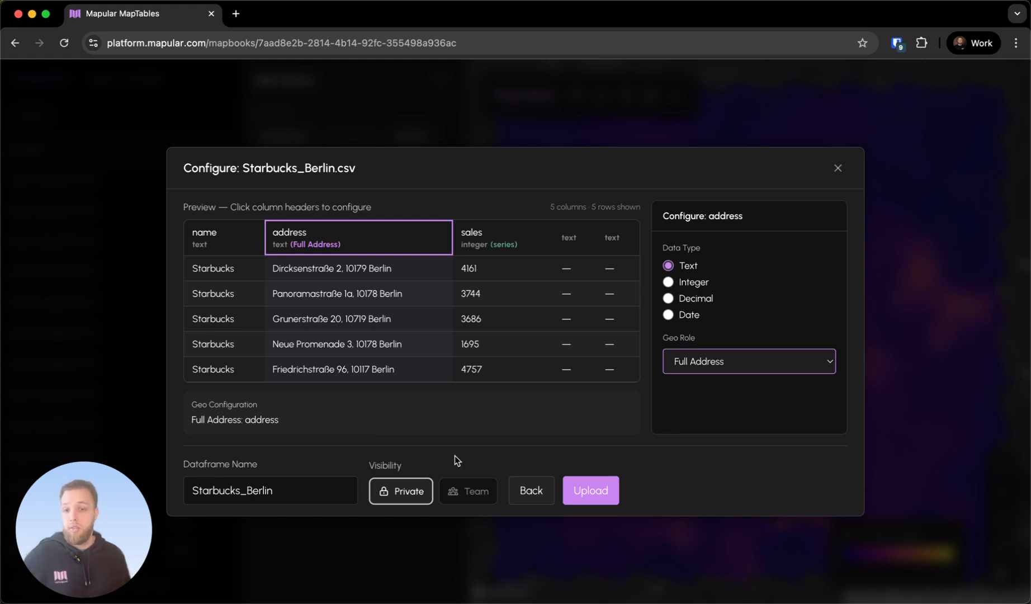
{"action": "left_click", "coordinate": [447, 495]}
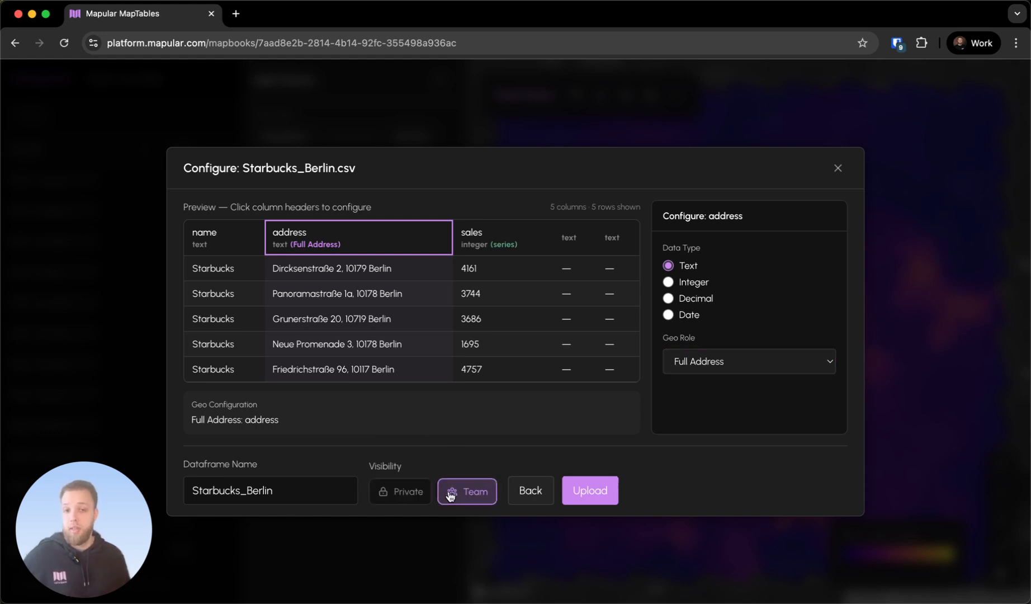
{"action": "left_click", "coordinate": [401, 491]}
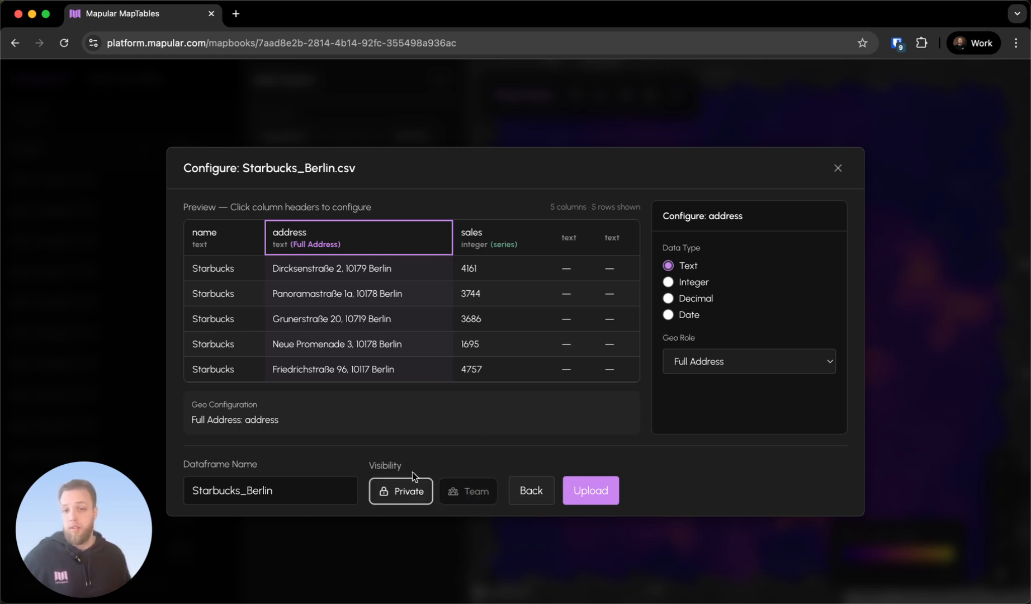
{"action": "left_click", "coordinate": [605, 493]}
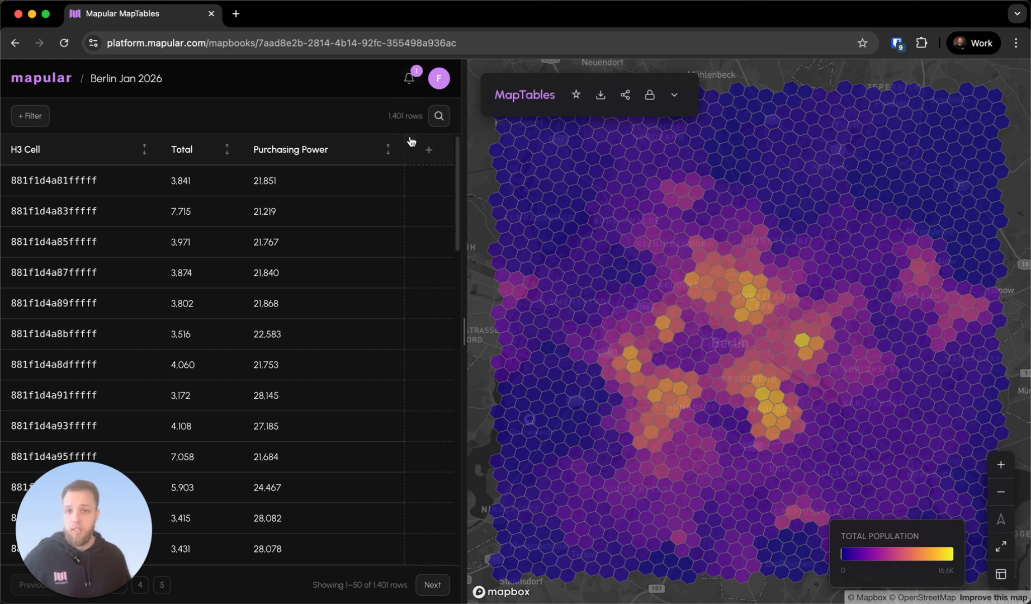
Add the sales series from the private Starbucks_Berlin dataset as a table column
{"action": "left_click", "coordinate": [416, 152]}
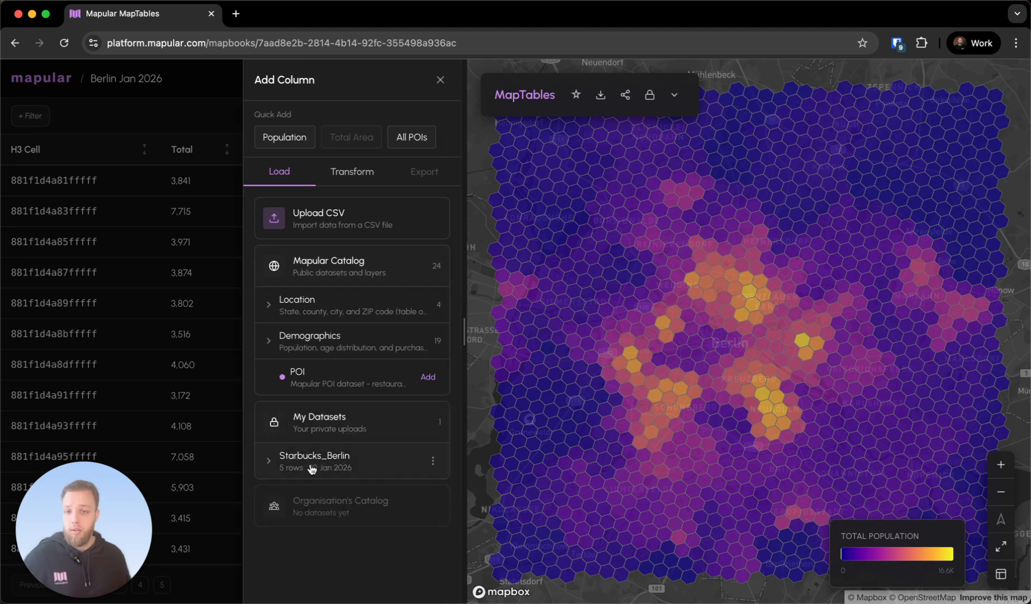
{"action": "left_click", "coordinate": [322, 466]}
{"action": "left_click", "coordinate": [323, 493]}
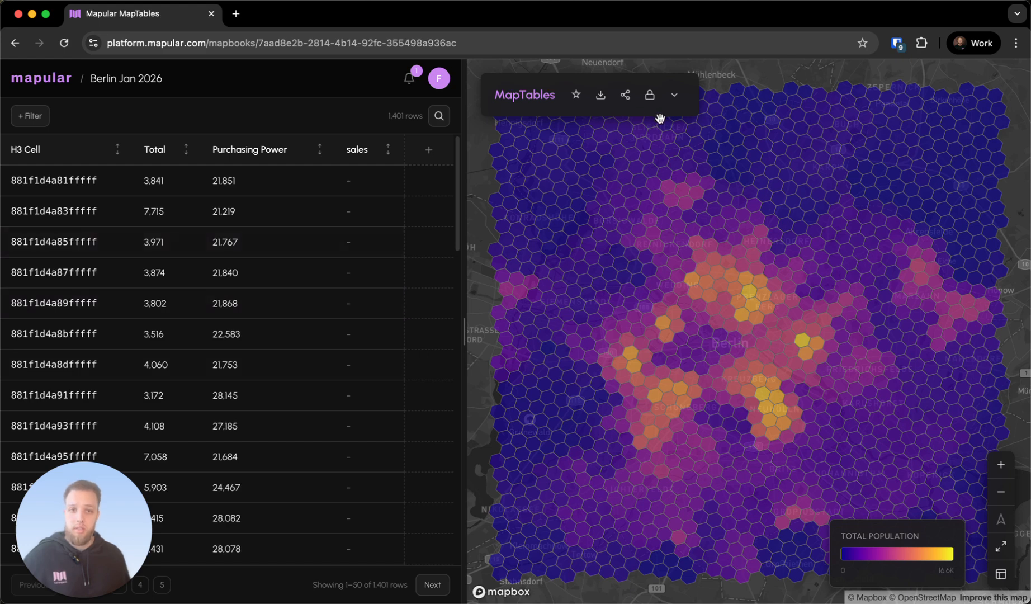
Hide the Total layer and show the sales layer on the map with both its H3 aggregation and its points
{"action": "left_click", "coordinate": [682, 103]}
{"action": "left_click", "coordinate": [601, 181]}
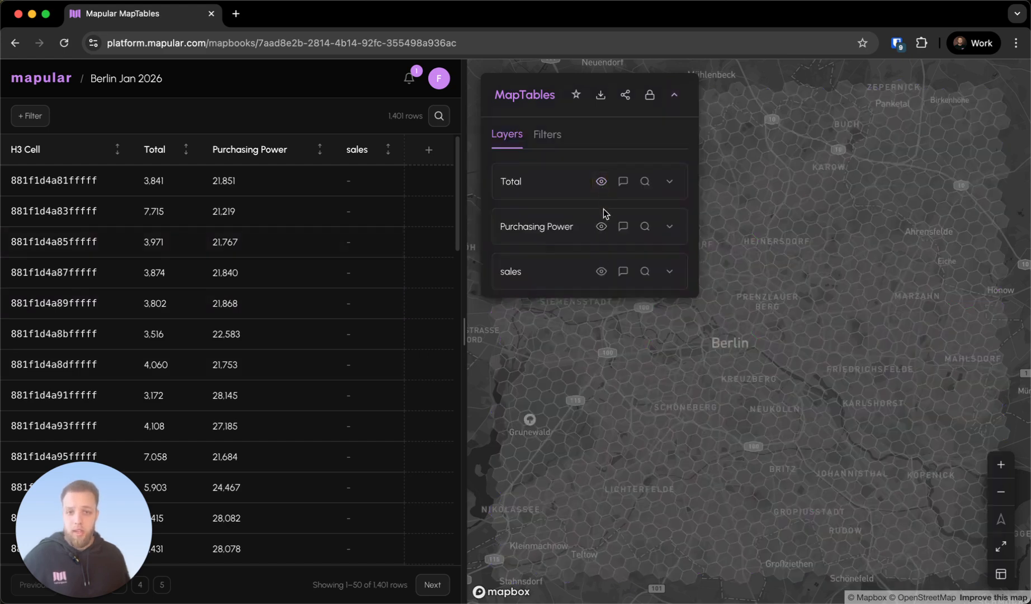
{"action": "left_click", "coordinate": [601, 271]}
{"action": "left_click", "coordinate": [669, 271]}
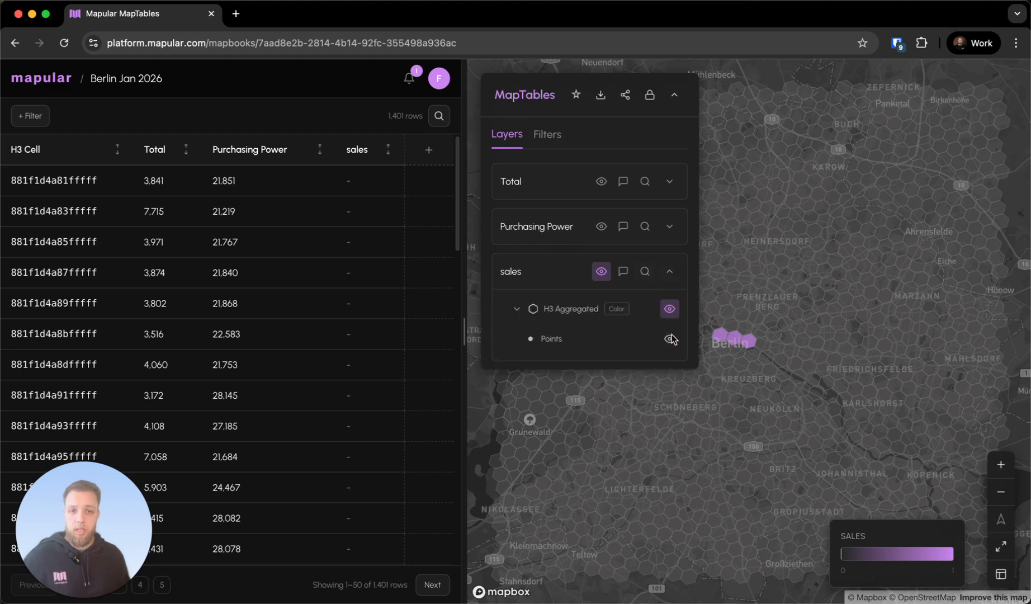
{"action": "left_click", "coordinate": [669, 339]}
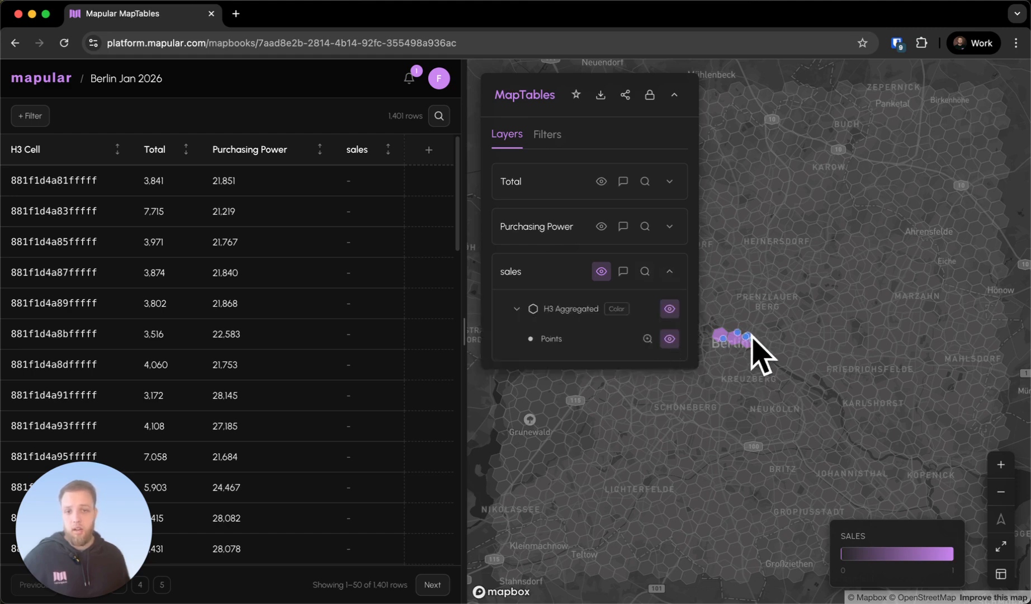
Inspect the Starbucks cells in central Berlin and the table ordered by highest sales, clearing the cell selection and the sort again
{"action": "scroll", "coordinate": [722, 359], "scroll_direction": "up", "scroll_amount": 2}
{"action": "scroll", "coordinate": [732, 334], "scroll_direction": "up", "scroll_amount": 2}
{"action": "left_click_drag", "start_coordinate": [785, 332], "coordinate": [877, 342]}
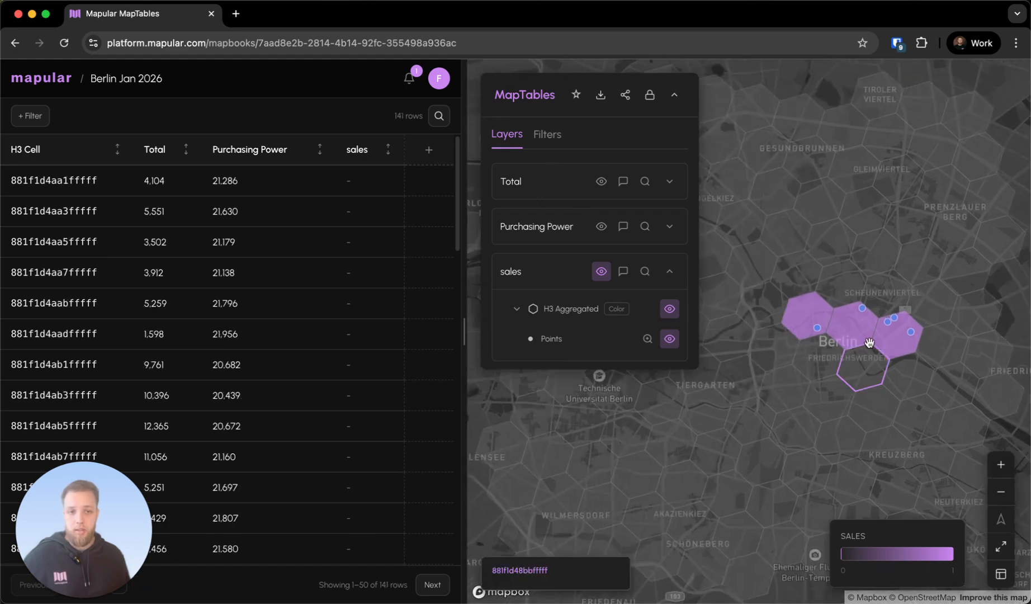
{"action": "left_click", "coordinate": [868, 363]}
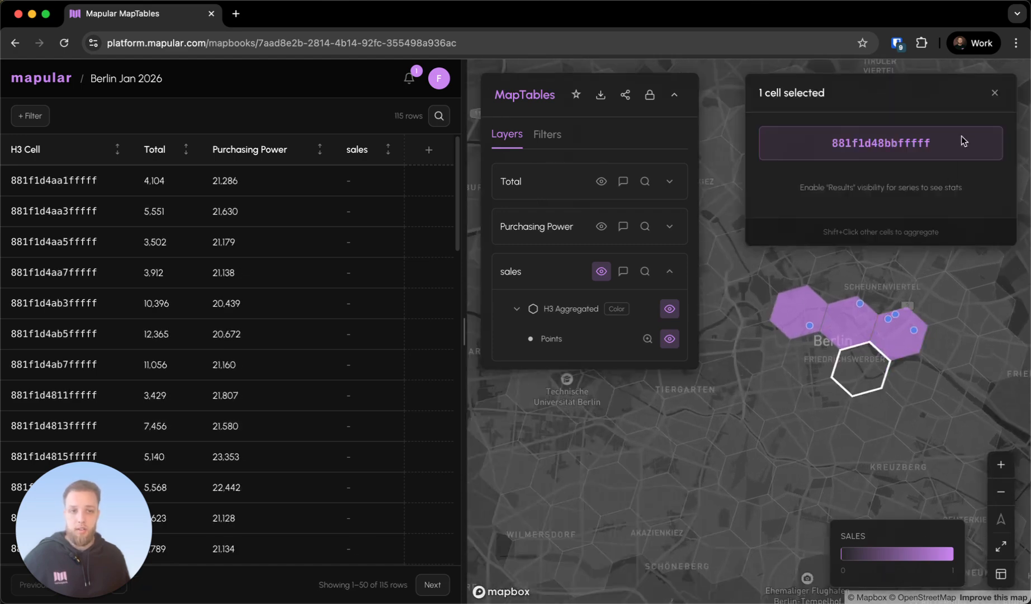
{"action": "left_click", "coordinate": [994, 92]}
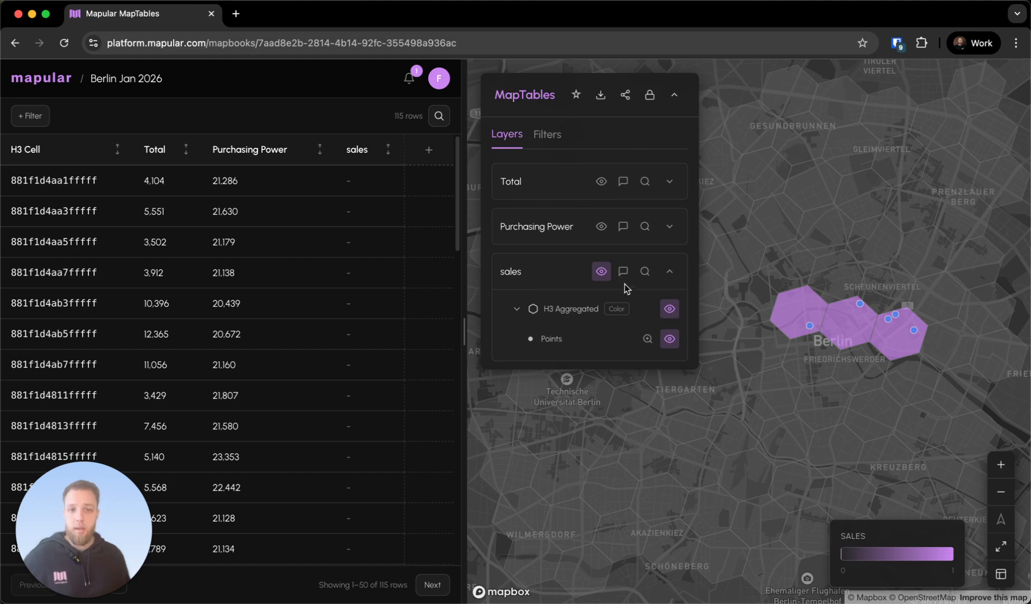
{"action": "left_click", "coordinate": [387, 150]}
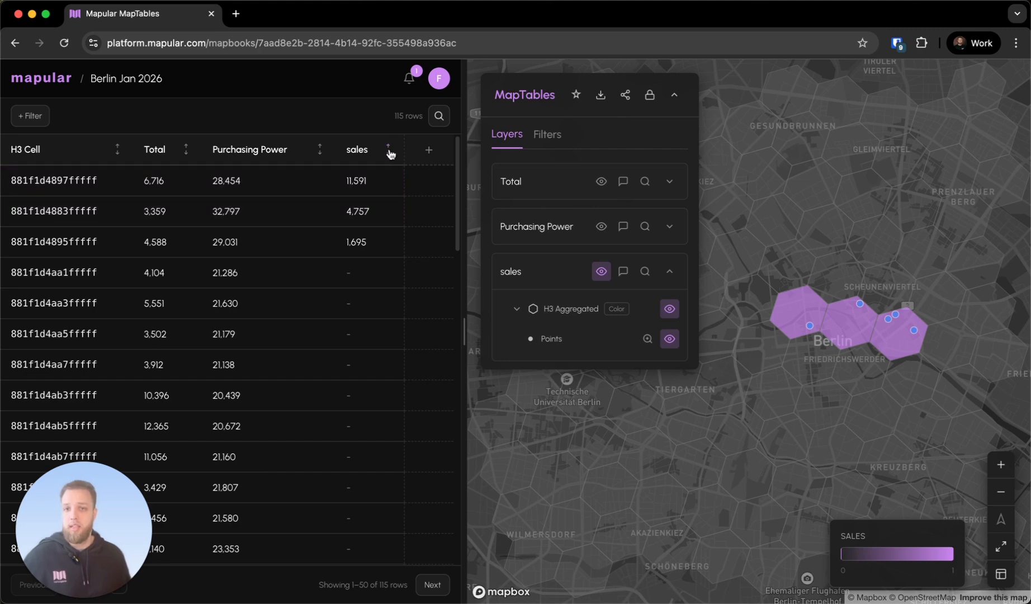
{"action": "left_click", "coordinate": [389, 153]}
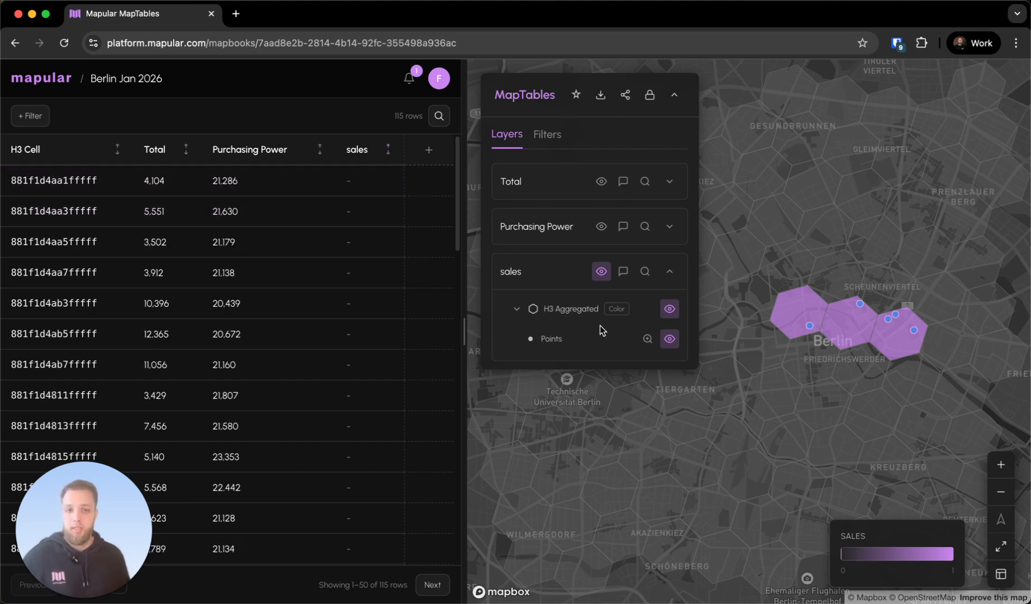
Hide the sales layer and its points on the map and collapse the layer settings
{"action": "left_click", "coordinate": [602, 272]}
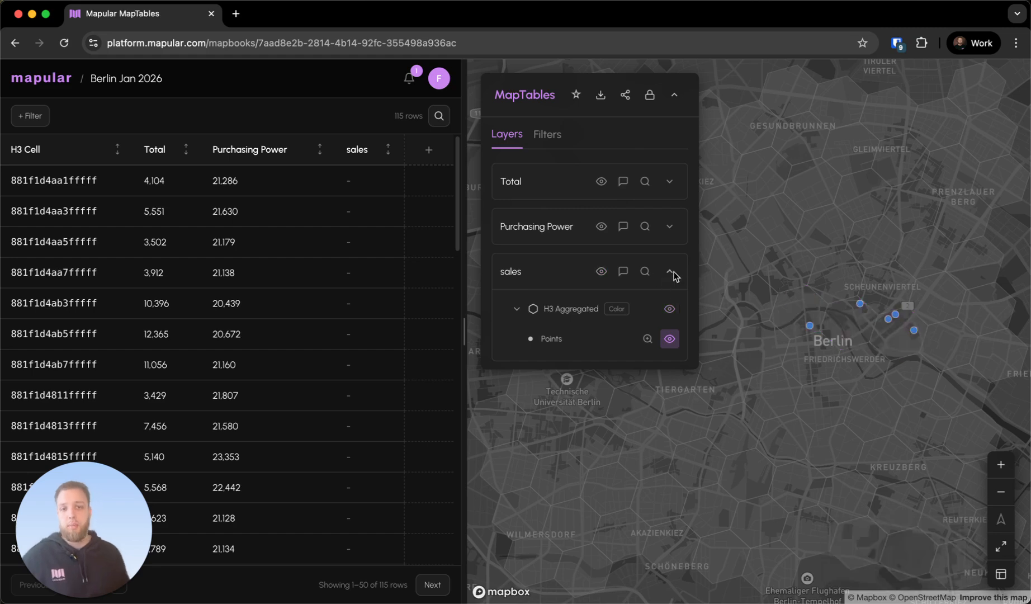
{"action": "left_click", "coordinate": [669, 338]}
{"action": "left_click", "coordinate": [669, 273]}
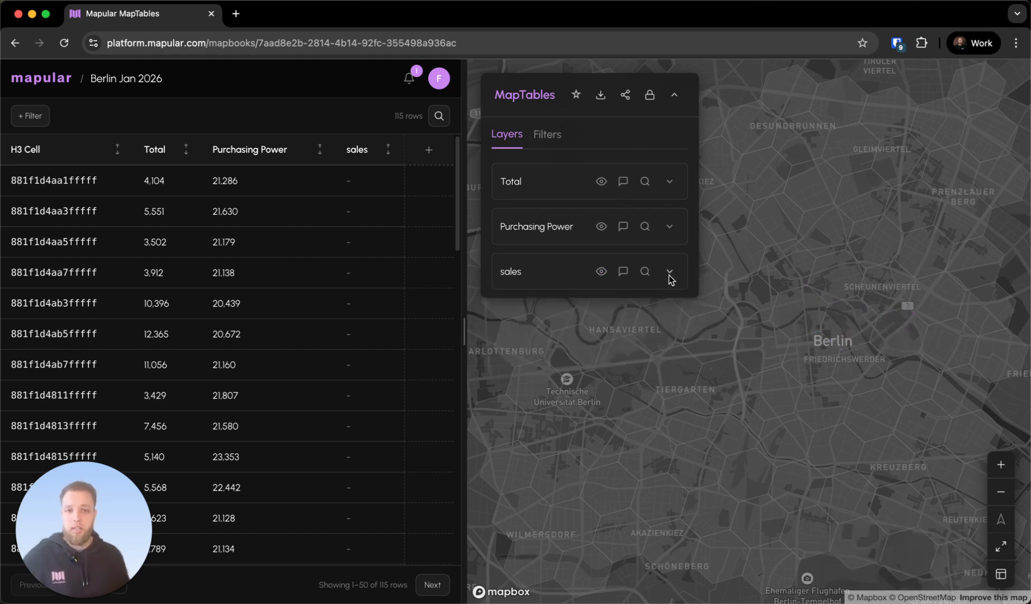
{"action": "left_click", "coordinate": [675, 95]}
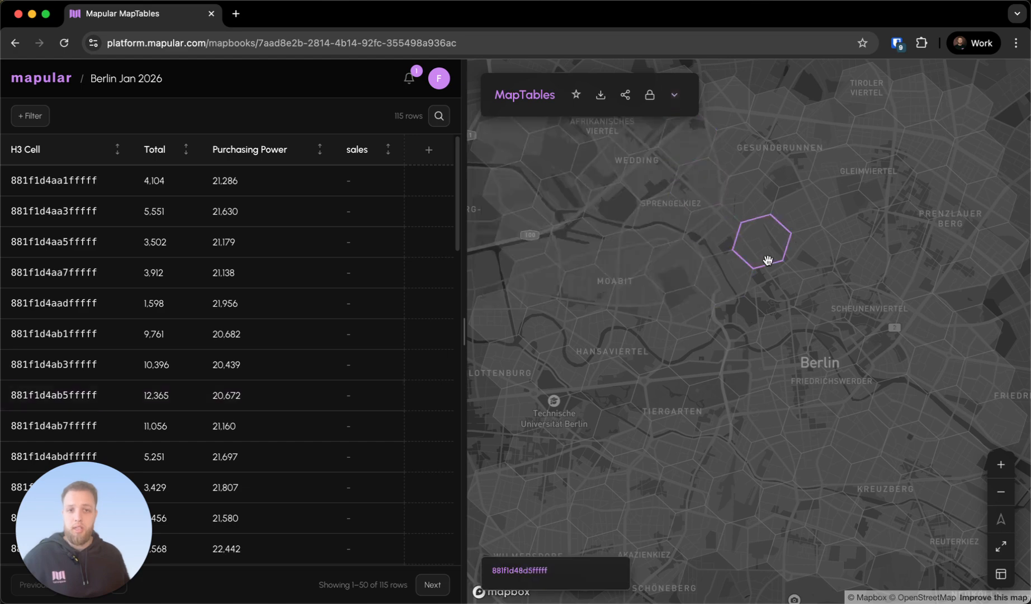
Add a POI layer for the Cafe category under Food & Drink, viewing central Berlin at a finer grid resolution
{"action": "scroll", "coordinate": [767, 260], "scroll_direction": "up", "scroll_amount": 1}
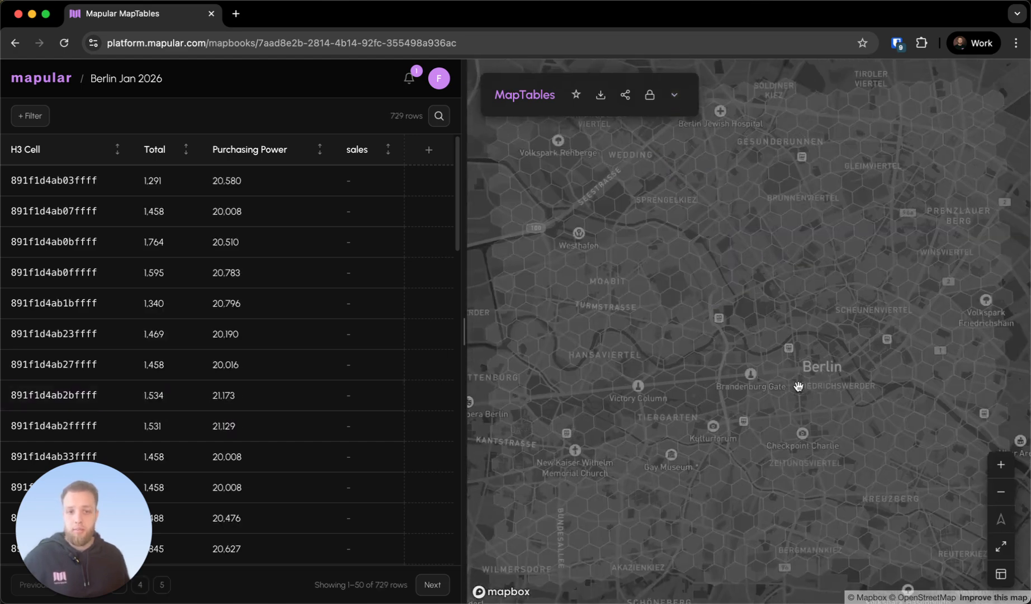
{"action": "left_click_drag", "start_coordinate": [798, 387], "coordinate": [767, 365]}
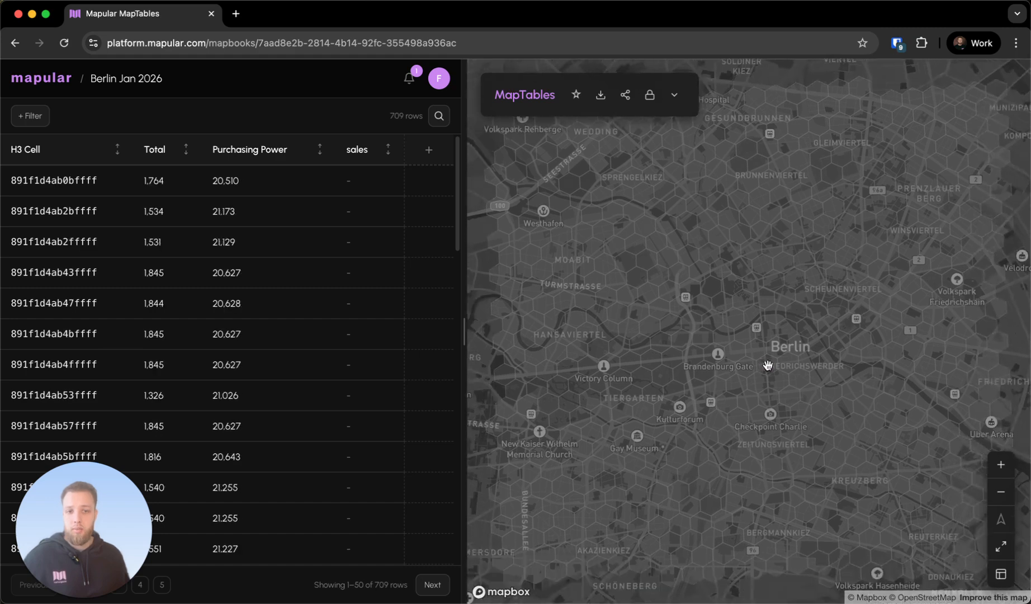
{"action": "scroll", "coordinate": [768, 365], "scroll_direction": "up", "scroll_amount": 1}
{"action": "scroll", "coordinate": [767, 365], "scroll_direction": "up", "scroll_amount": 1}
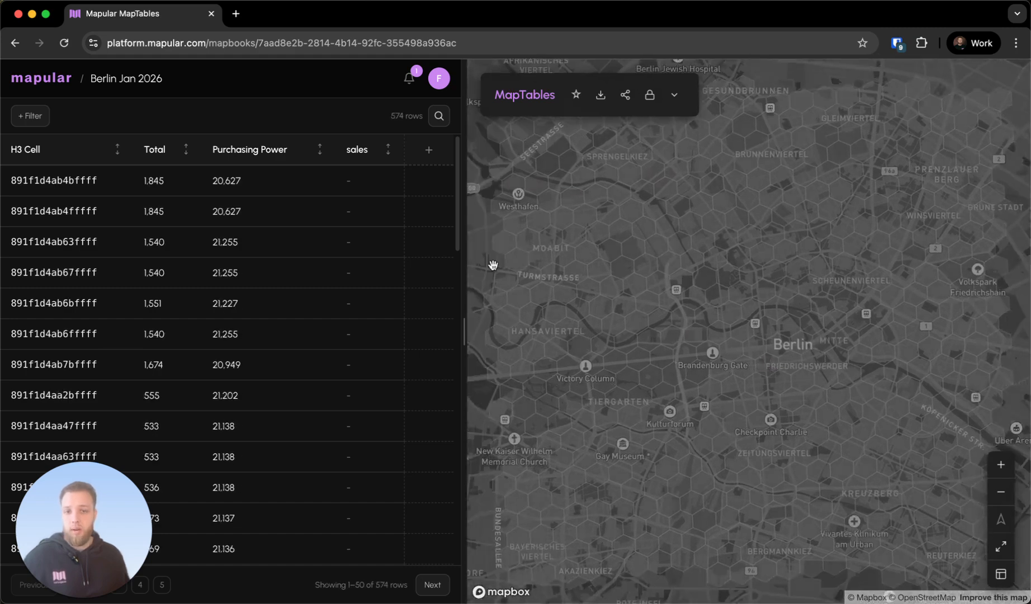
{"action": "left_click", "coordinate": [429, 151]}
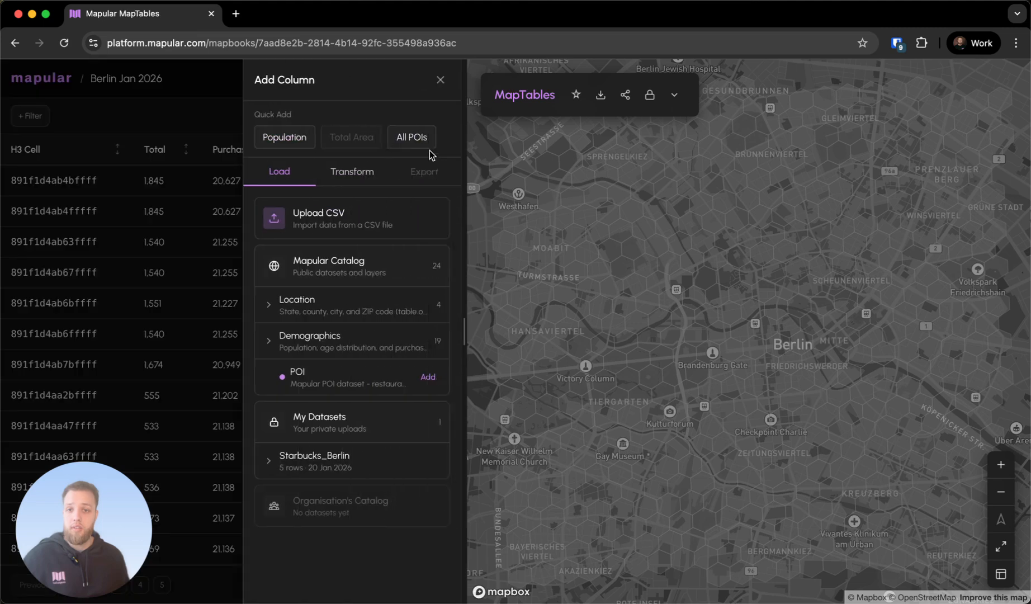
{"action": "left_click", "coordinate": [428, 377]}
{"action": "left_click", "coordinate": [405, 170]}
{"action": "type", "text": "c"}
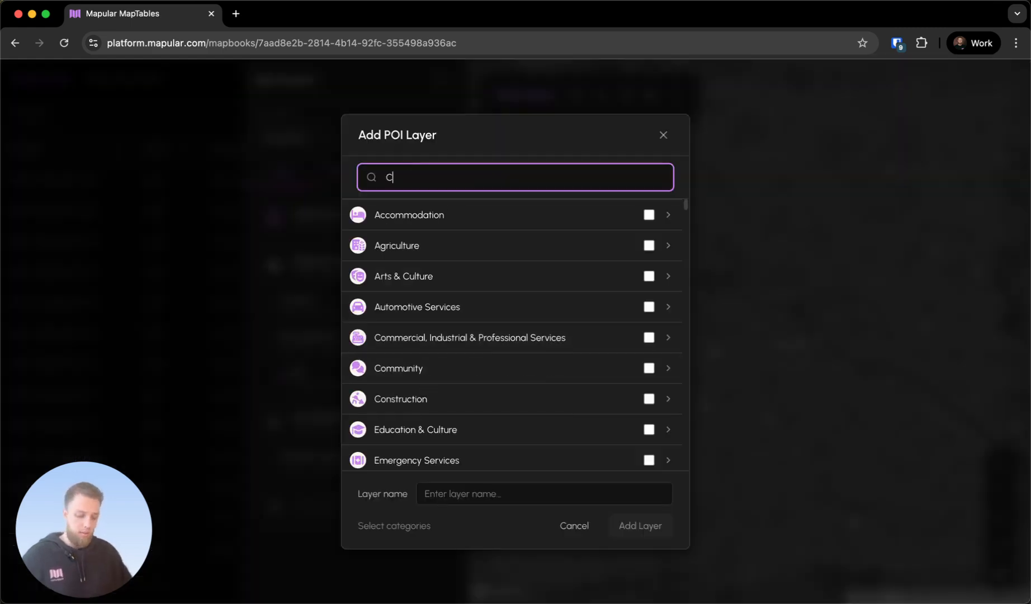
{"action": "type", "text": "afe"}
{"action": "left_click", "coordinate": [401, 327]}
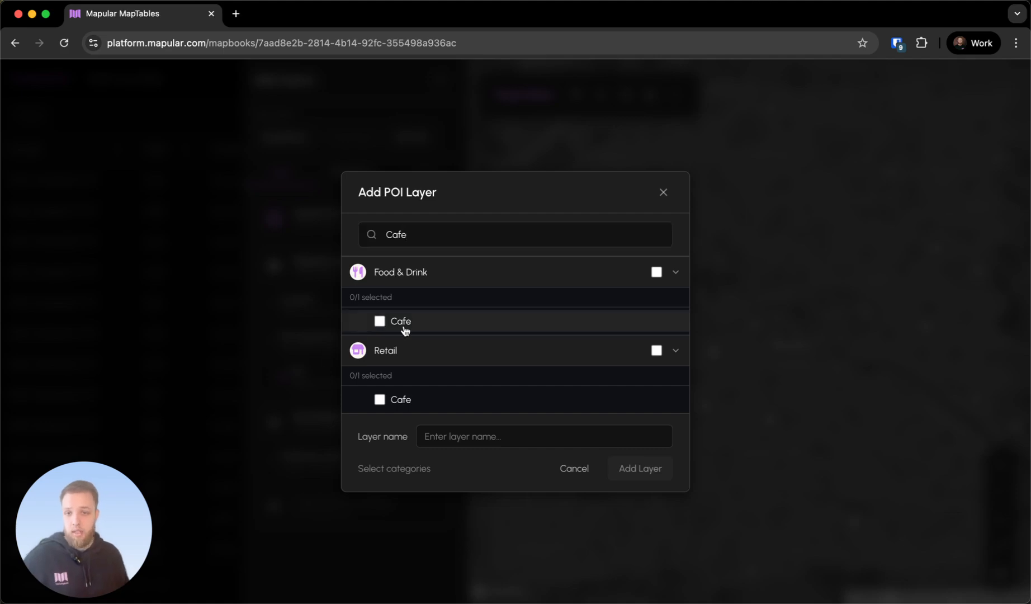
{"action": "left_click", "coordinate": [643, 469]}
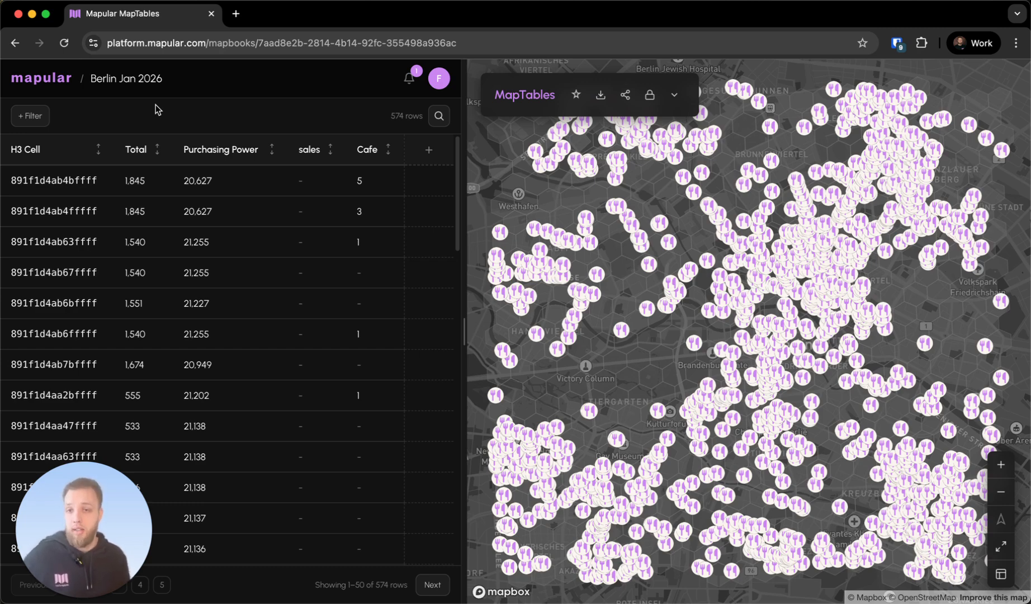
{"action": "left_click", "coordinate": [40, 117]}
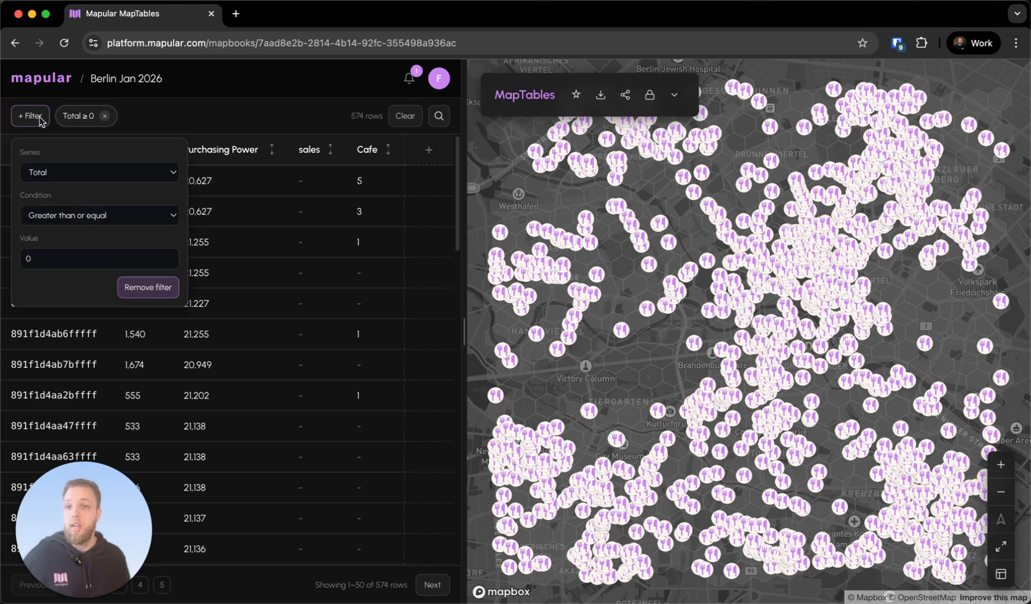
{"action": "left_click", "coordinate": [107, 175]}
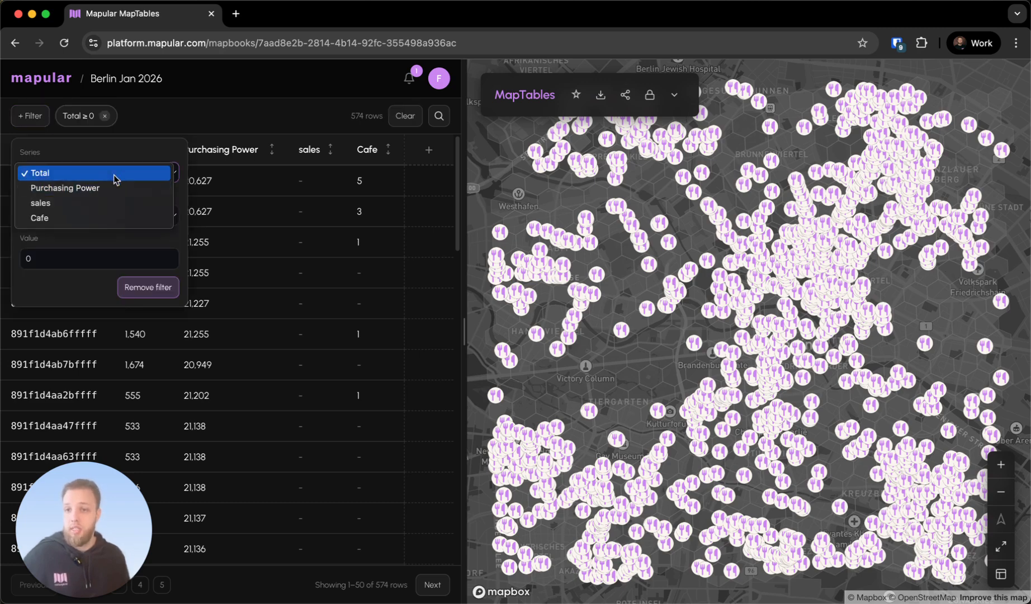
{"action": "left_click", "coordinate": [151, 150]}
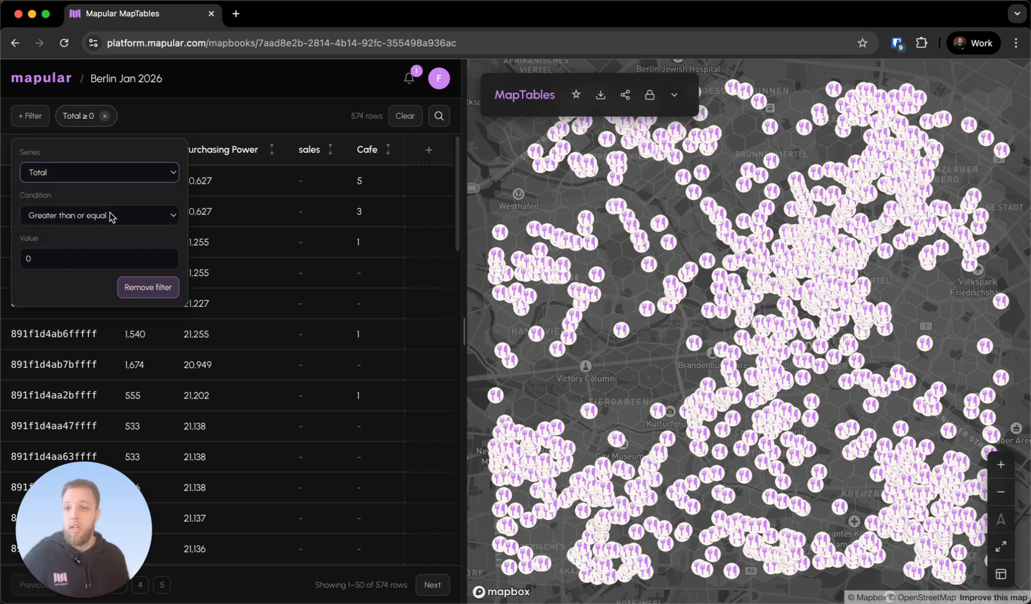
{"action": "left_click", "coordinate": [115, 176]}
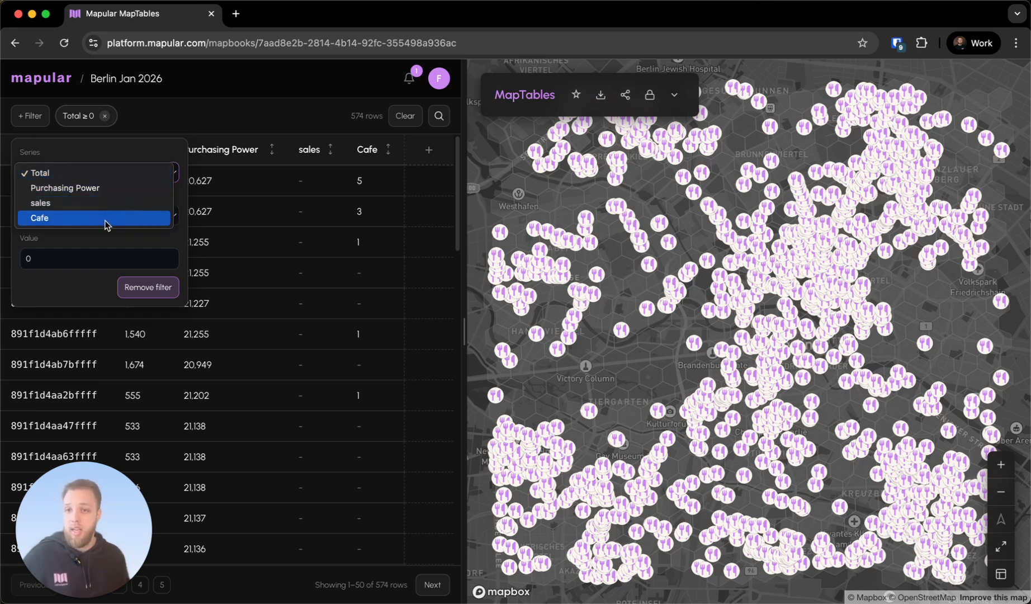
{"action": "left_click", "coordinate": [159, 145]}
{"action": "left_click", "coordinate": [203, 135]}
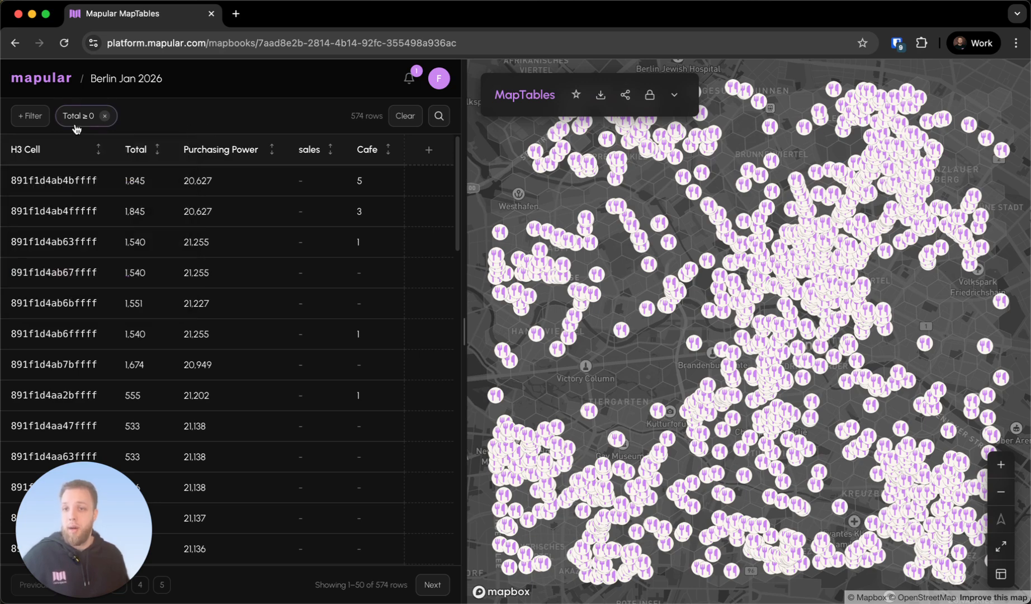
{"action": "left_click", "coordinate": [103, 116]}
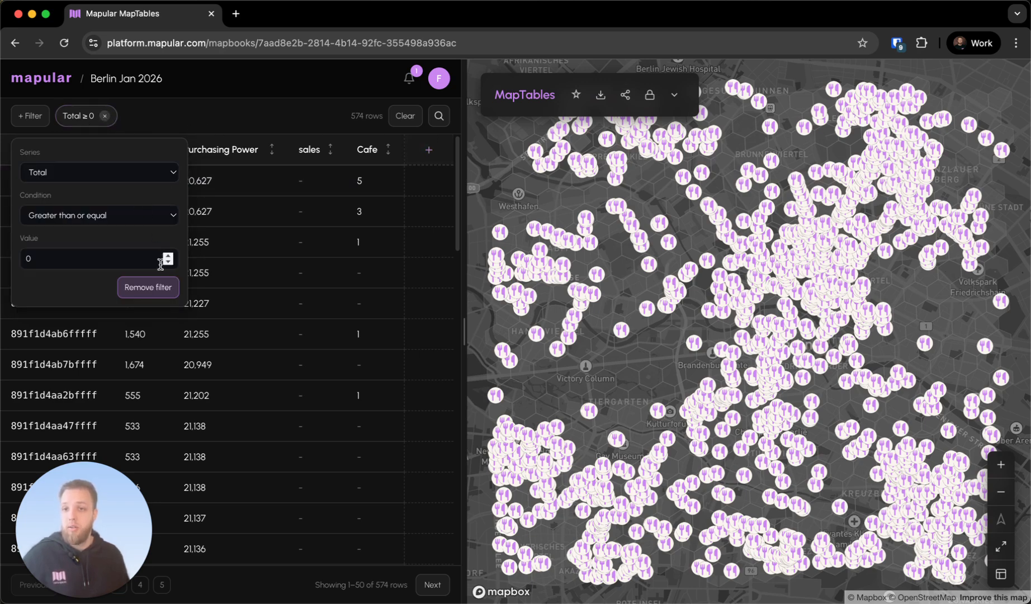
{"action": "left_click", "coordinate": [262, 110]}
{"action": "left_click", "coordinate": [104, 118]}
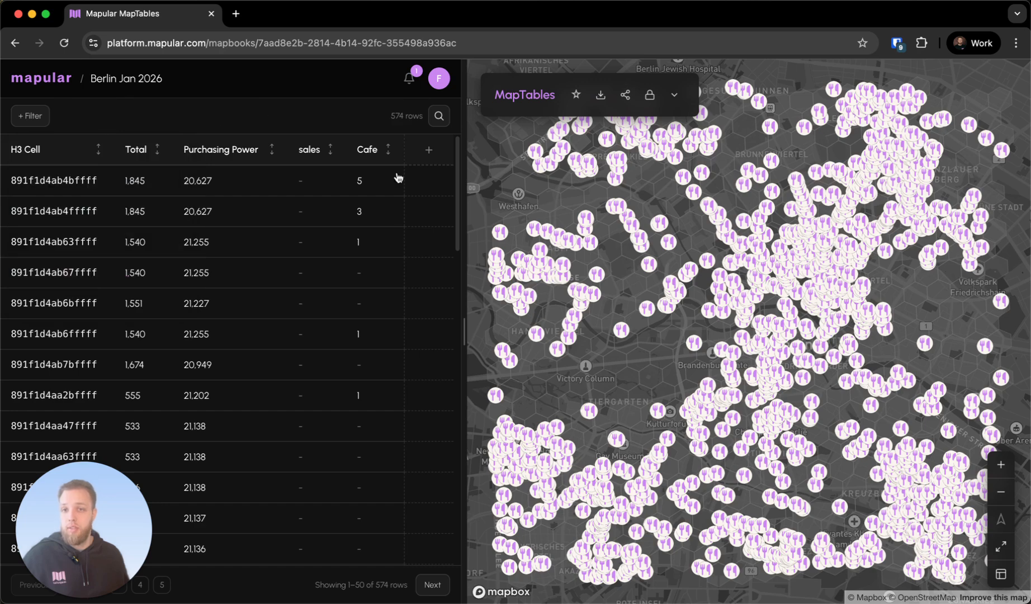
Examine the transform options for adding a computed column, including the Formula name and expression fields
{"action": "left_click", "coordinate": [429, 150]}
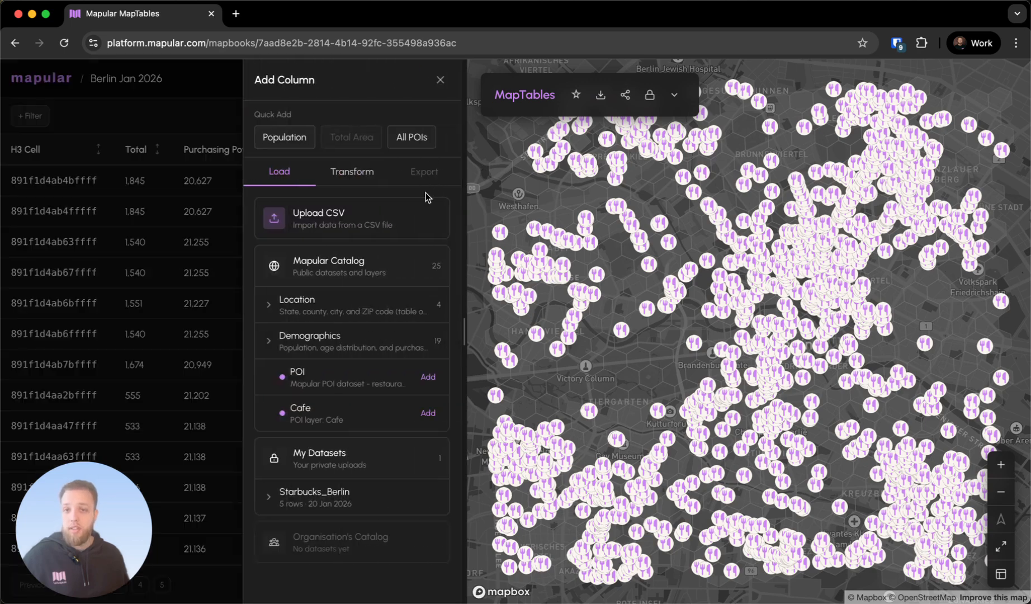
{"action": "left_click", "coordinate": [322, 174]}
{"action": "left_click", "coordinate": [322, 246]}
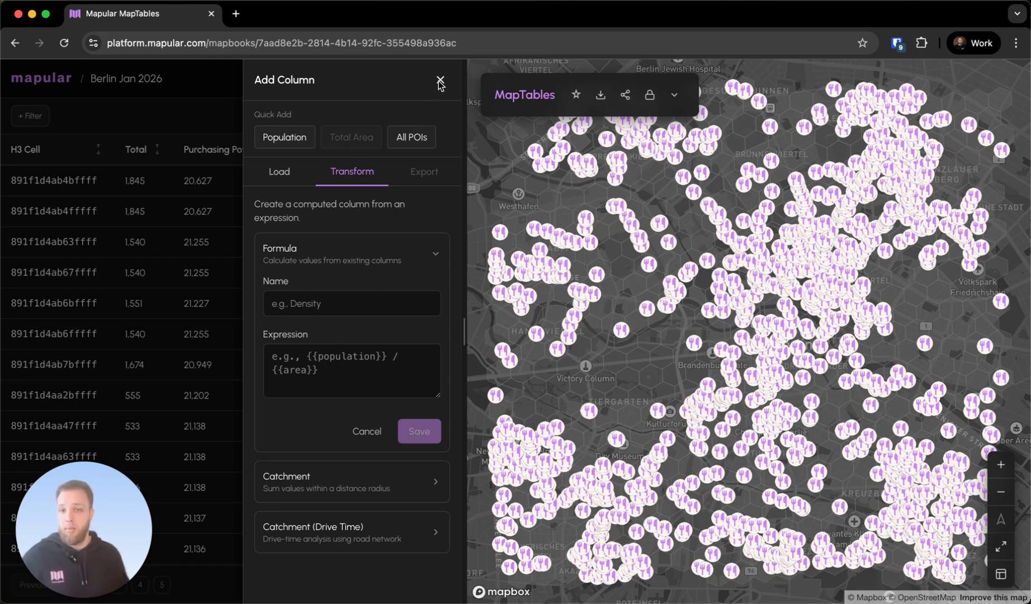
{"action": "left_click", "coordinate": [285, 176]}
{"action": "left_click", "coordinate": [338, 175]}
{"action": "left_click", "coordinate": [343, 252]}
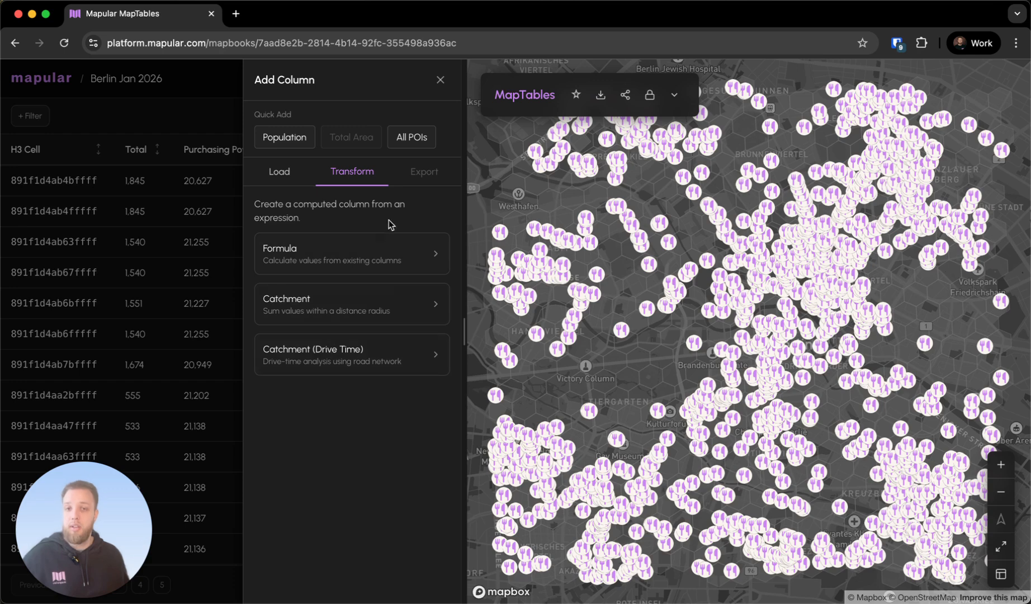
Hide the Cafe layer and compute a 10-minute drive-time catchment for the Starbucks_Berlin points, aggregating the Total series
{"action": "left_click", "coordinate": [674, 95]}
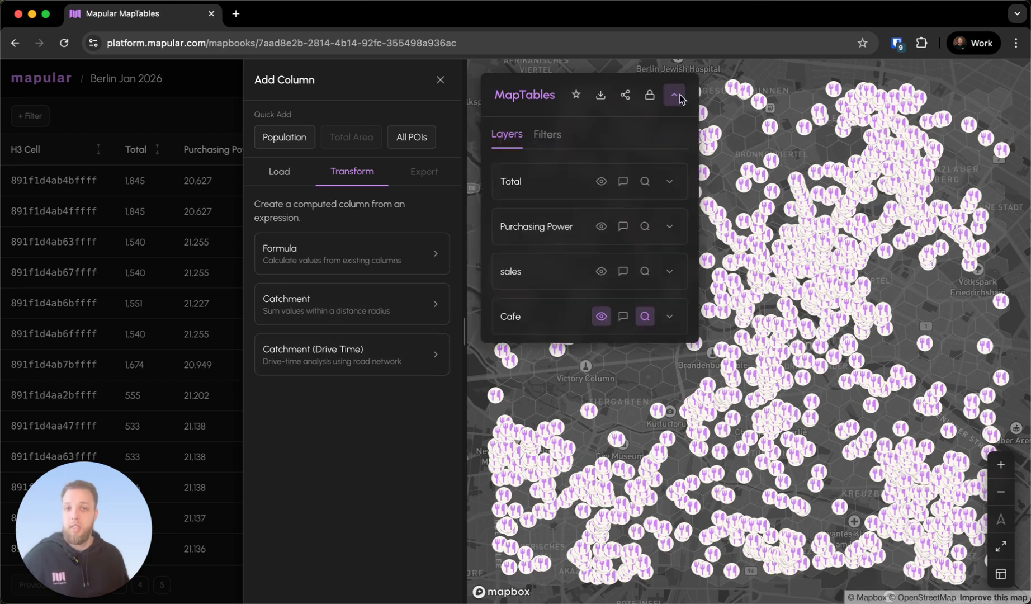
{"action": "left_click", "coordinate": [600, 316]}
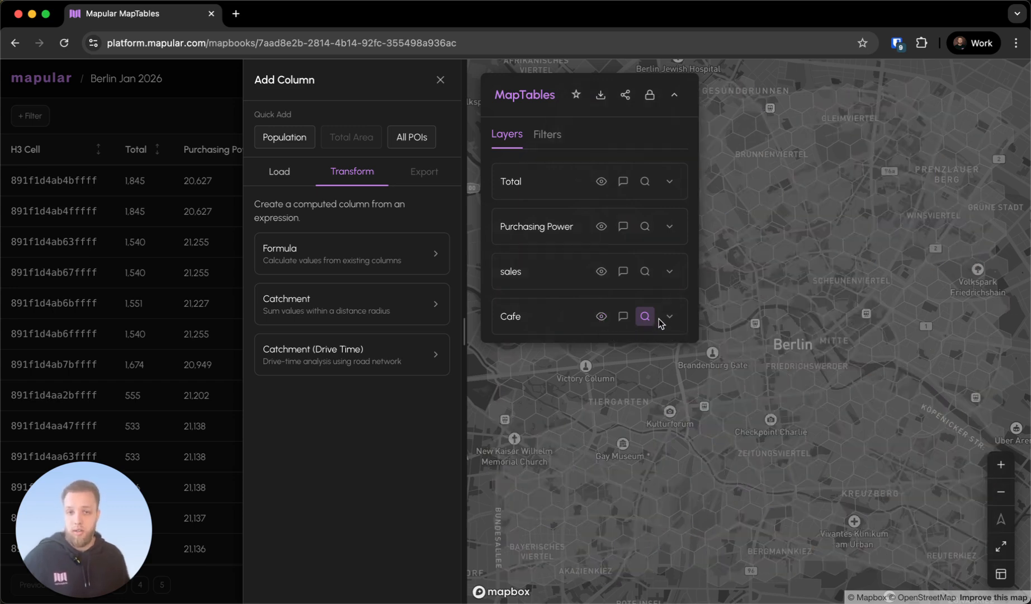
{"action": "left_click", "coordinate": [375, 366]}
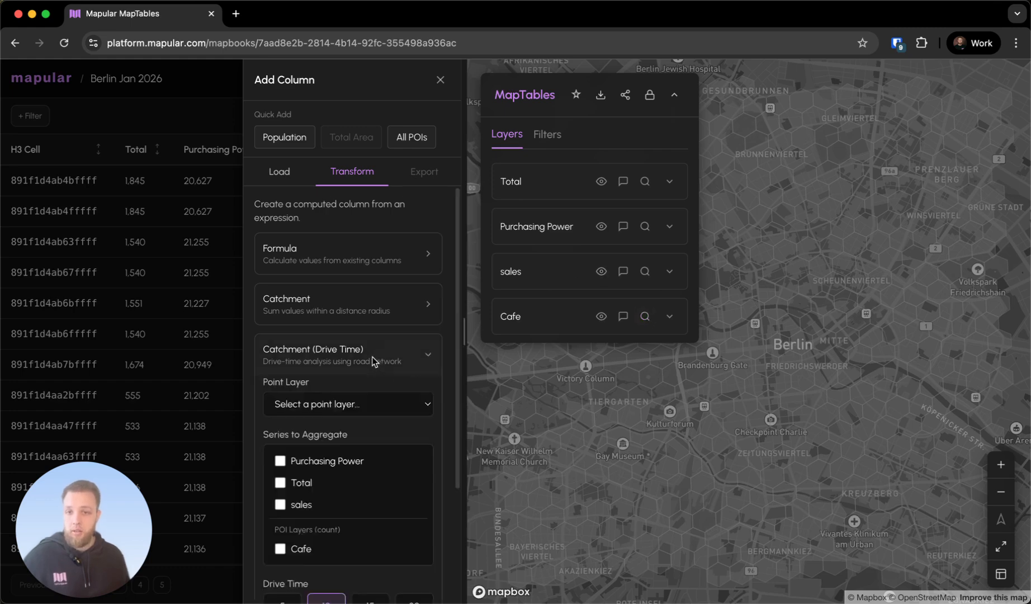
{"action": "scroll", "coordinate": [369, 357], "scroll_direction": "down", "scroll_amount": 4}
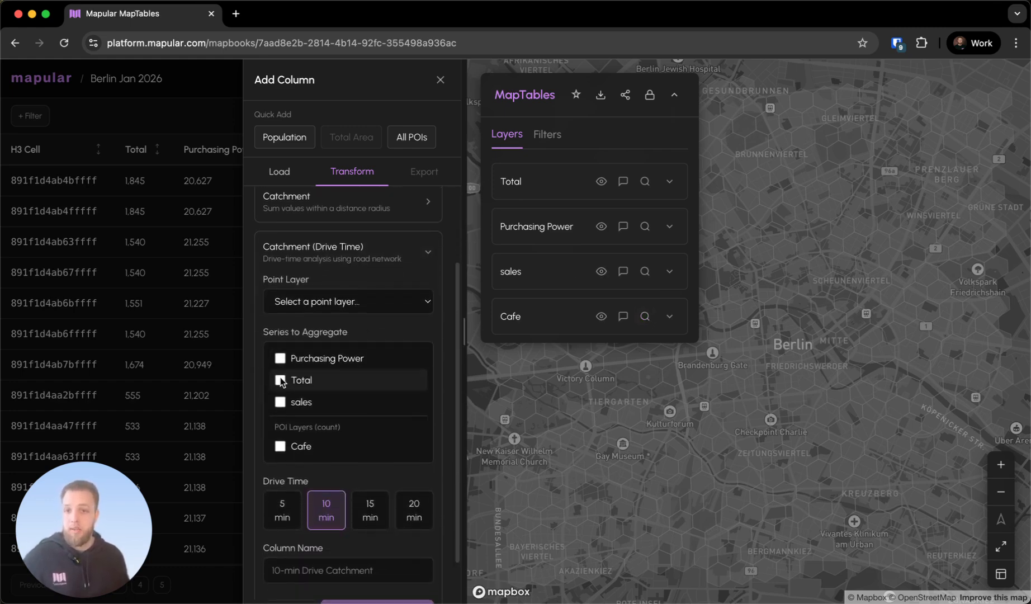
{"action": "left_click", "coordinate": [280, 382]}
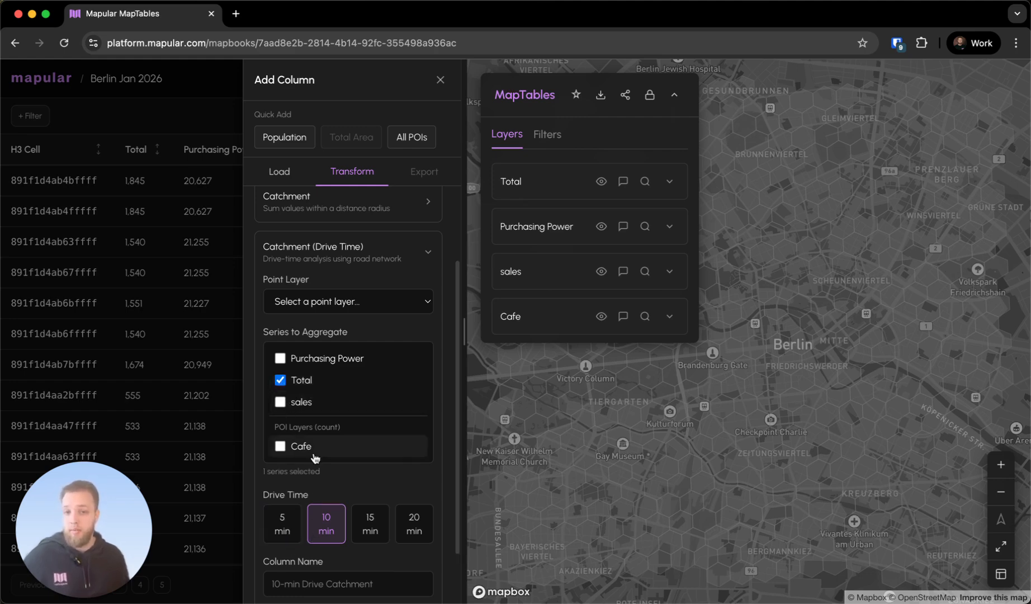
{"action": "left_click", "coordinate": [381, 305]}
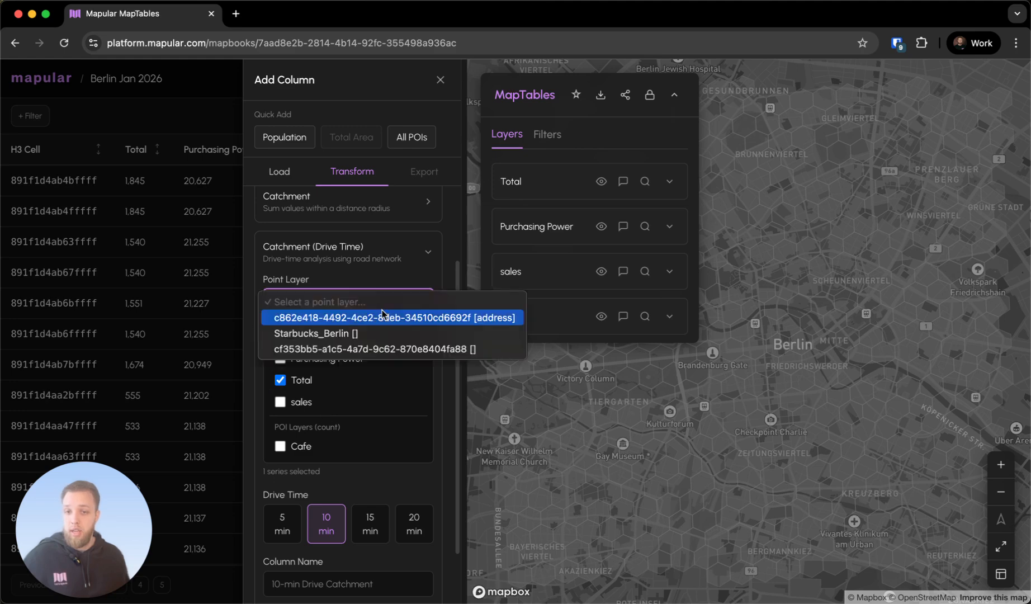
{"action": "left_click", "coordinate": [367, 333]}
{"action": "scroll", "coordinate": [368, 324], "scroll_direction": "down", "scroll_amount": 2}
{"action": "scroll", "coordinate": [375, 487], "scroll_direction": "down", "scroll_amount": 1}
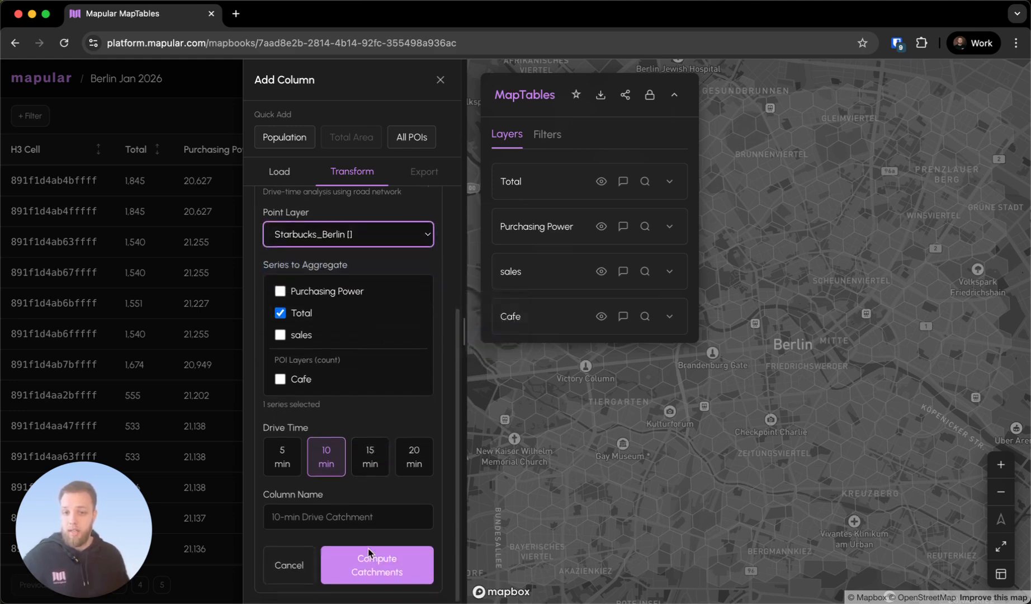
{"action": "left_click", "coordinate": [370, 531]}
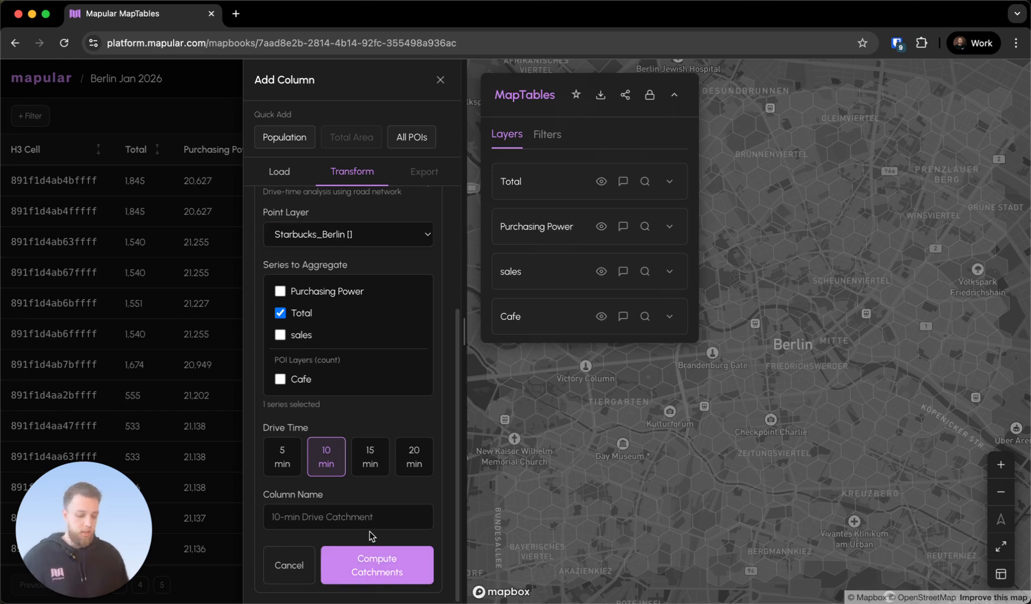
{"action": "left_click", "coordinate": [372, 557]}
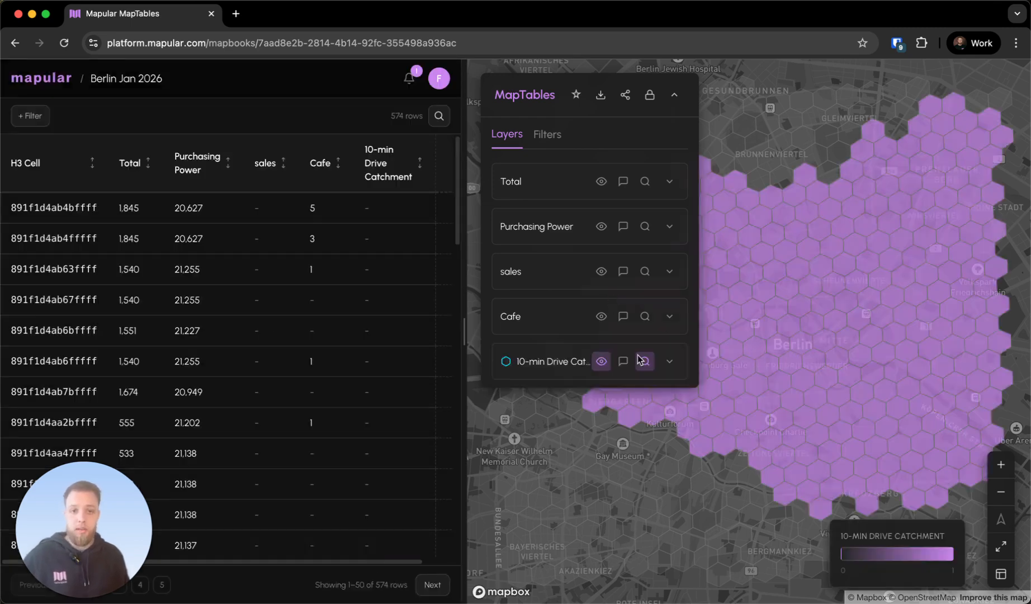
Show the sales layer's points on top of the drive catchment and collapse the layer settings
{"action": "left_click_drag", "start_coordinate": [801, 307], "coordinate": [673, 330]}
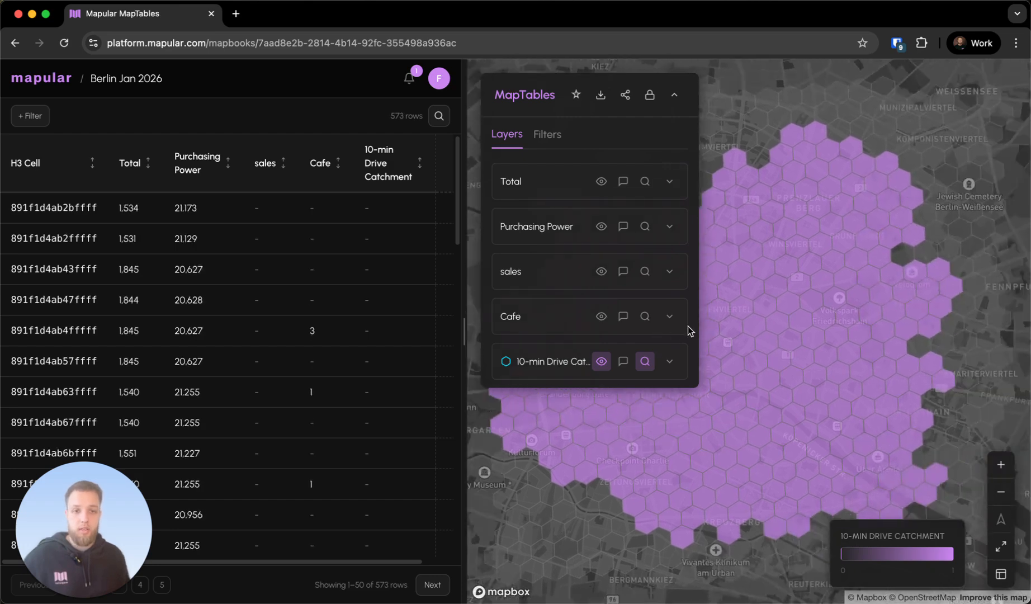
{"action": "left_click", "coordinate": [669, 272]}
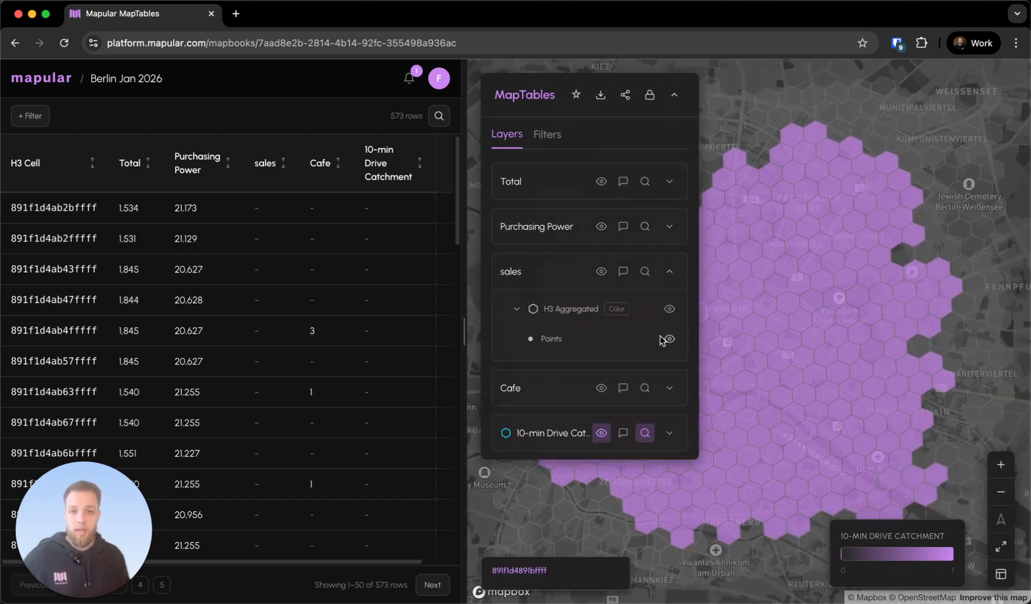
{"action": "left_click", "coordinate": [669, 273]}
{"action": "left_click", "coordinate": [675, 95]}
{"action": "left_click", "coordinate": [674, 95]}
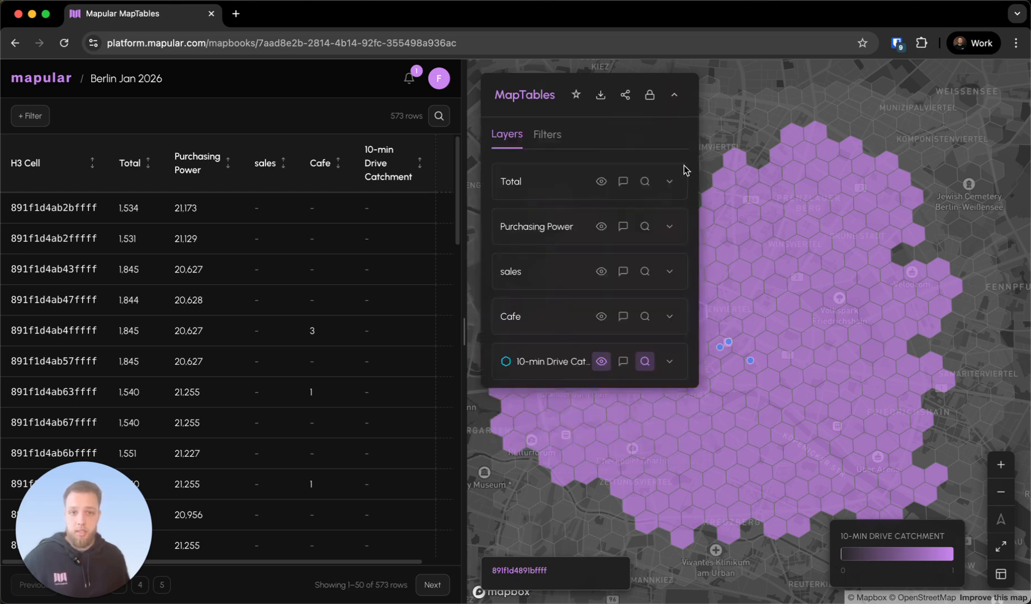
{"action": "left_click", "coordinate": [674, 95]}
Inspect the combined Total for a group of drive catchment cells around central Berlin and clear the selection
{"action": "left_click", "coordinate": [594, 407]}
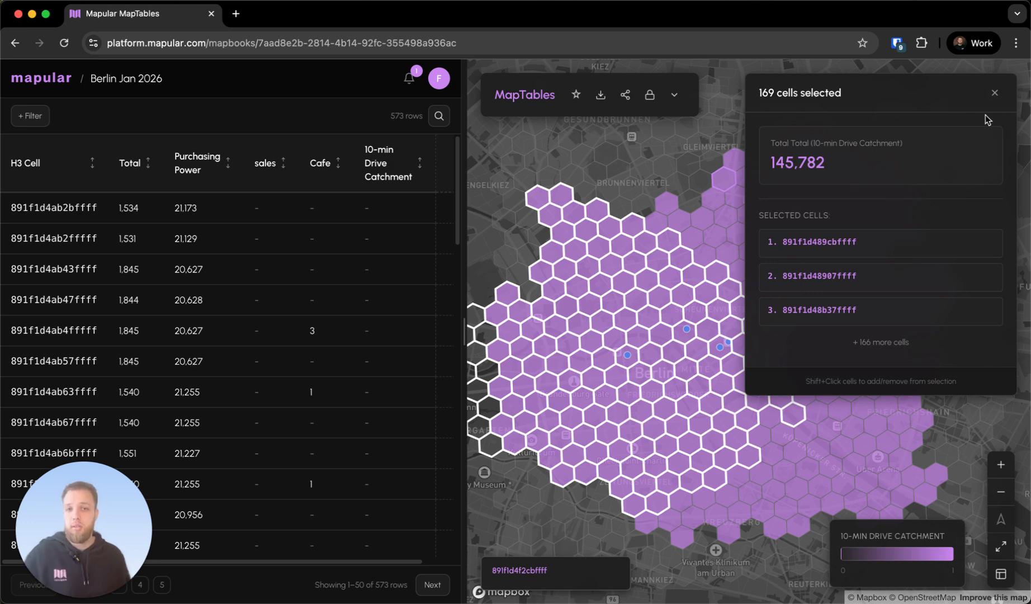
{"action": "left_click", "coordinate": [995, 88]}
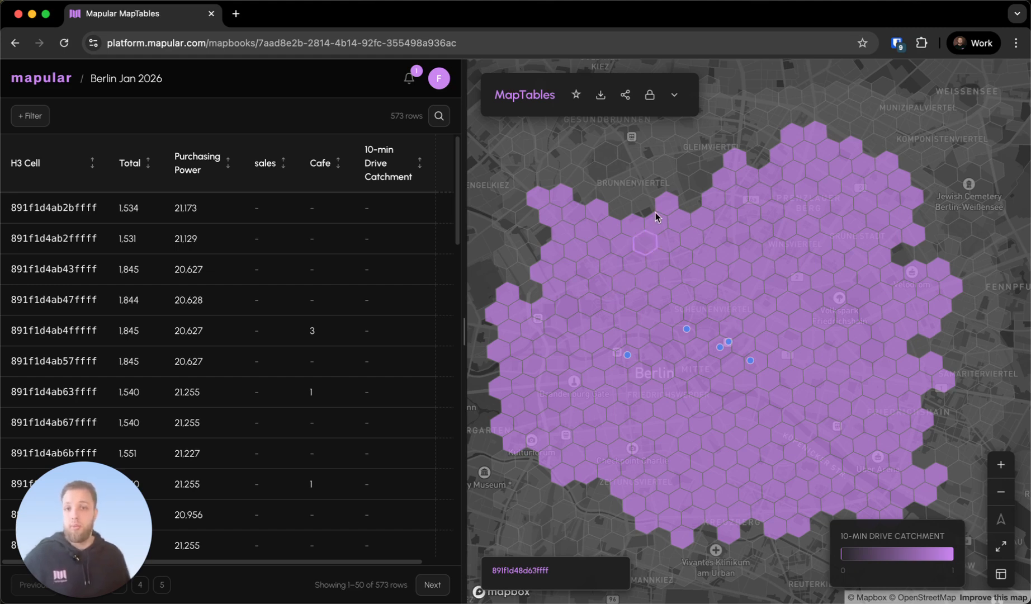
Switch the basemap to satellite imagery
{"action": "left_click", "coordinate": [1000, 575]}
{"action": "left_click", "coordinate": [925, 504]}
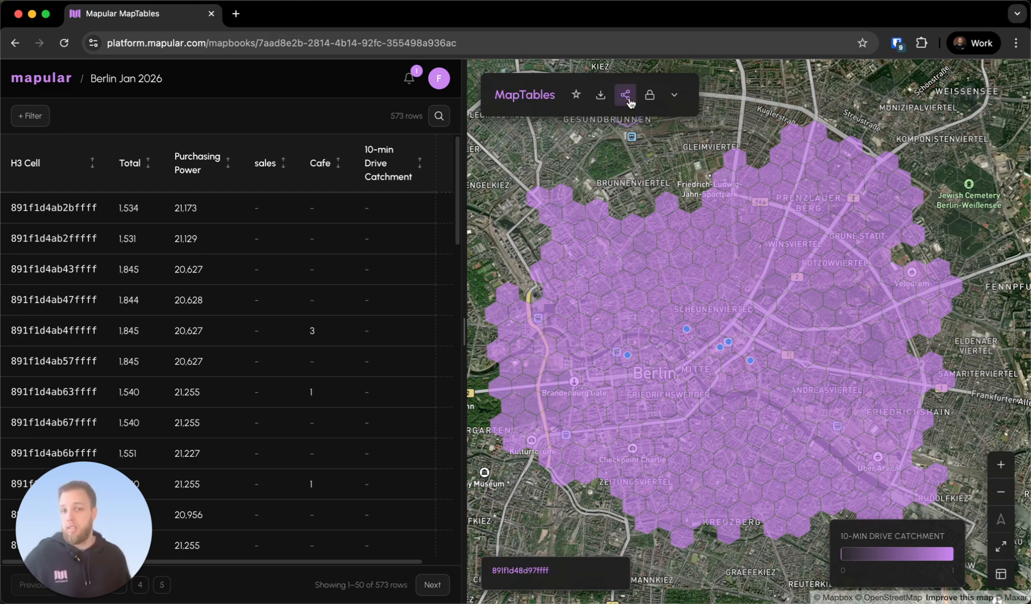
Create a public share link for the Berlin Jan 2026 mapbook and copy it
{"action": "left_click", "coordinate": [628, 99]}
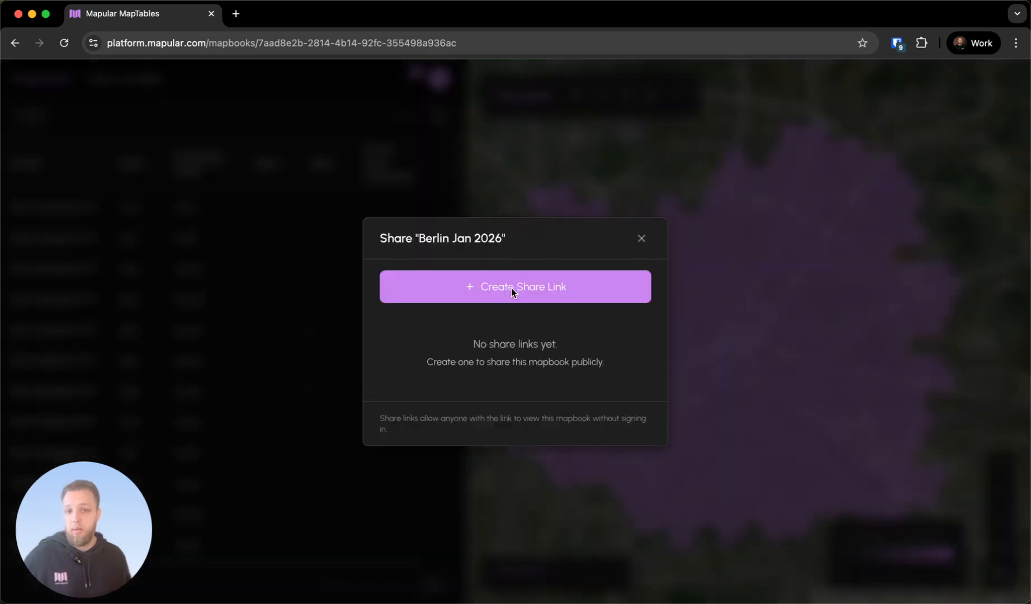
{"action": "left_click", "coordinate": [494, 290]}
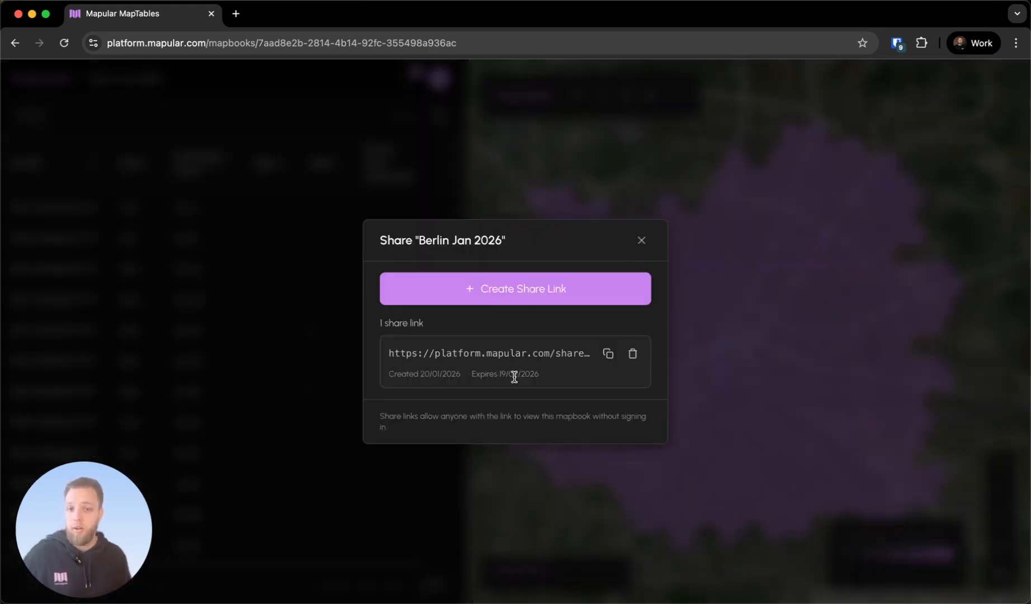
{"action": "triple_click", "coordinate": [541, 353]}
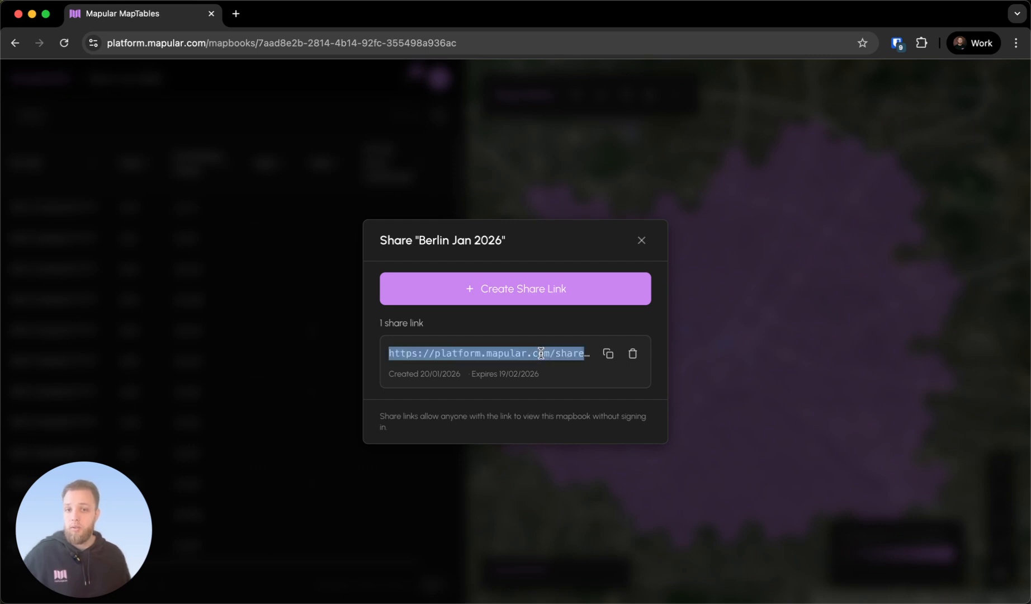
{"action": "left_click", "coordinate": [610, 356]}
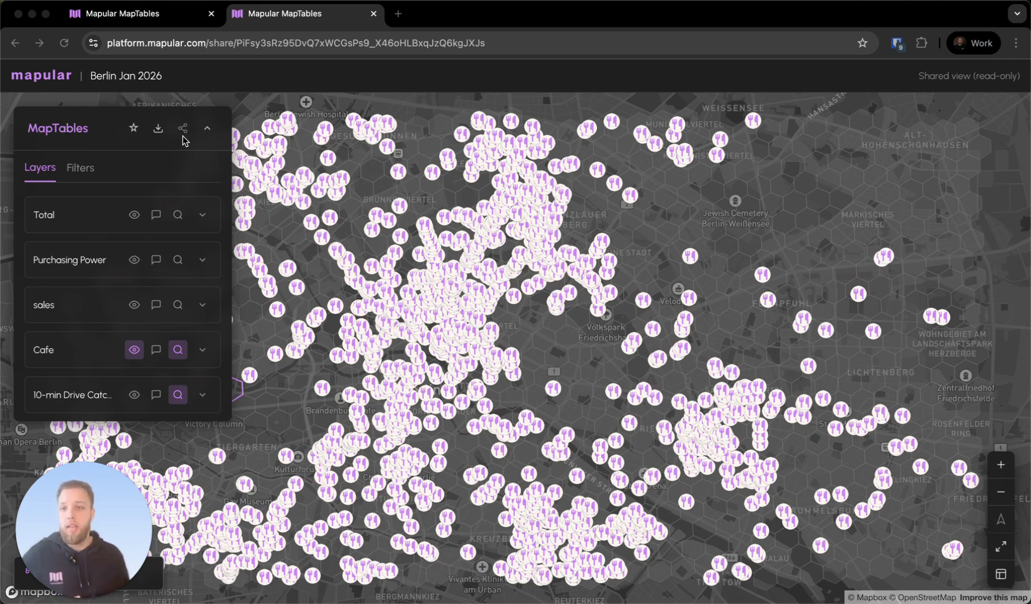
Check the Cafe layer's settings in the shared read-only view of the mapbook and show the Total layer on its map
{"action": "left_click", "coordinate": [111, 138]}
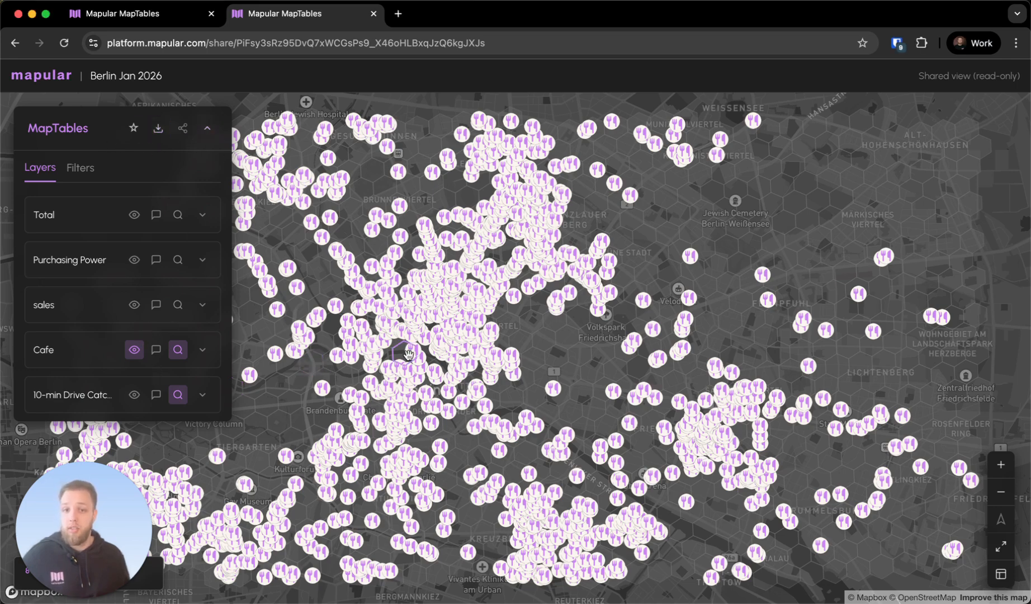
{"action": "left_click", "coordinate": [204, 350]}
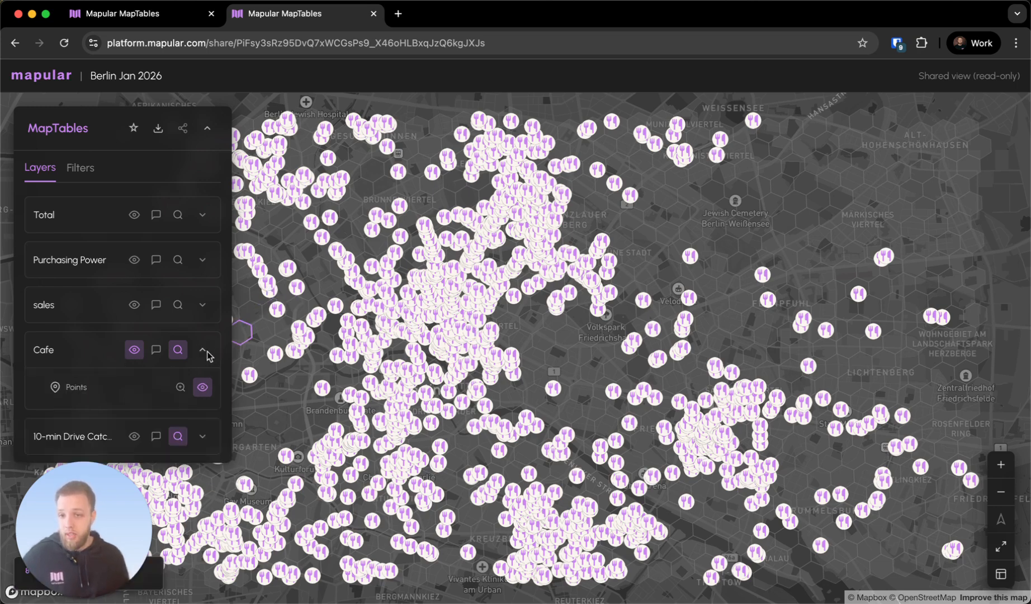
{"action": "left_click", "coordinate": [203, 350]}
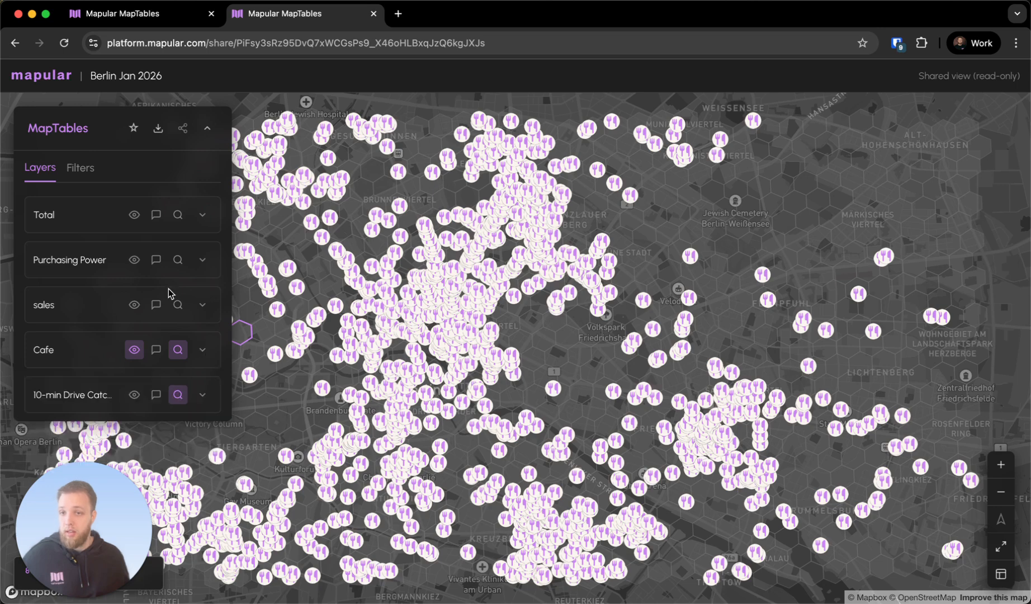
{"action": "left_click", "coordinate": [138, 218]}
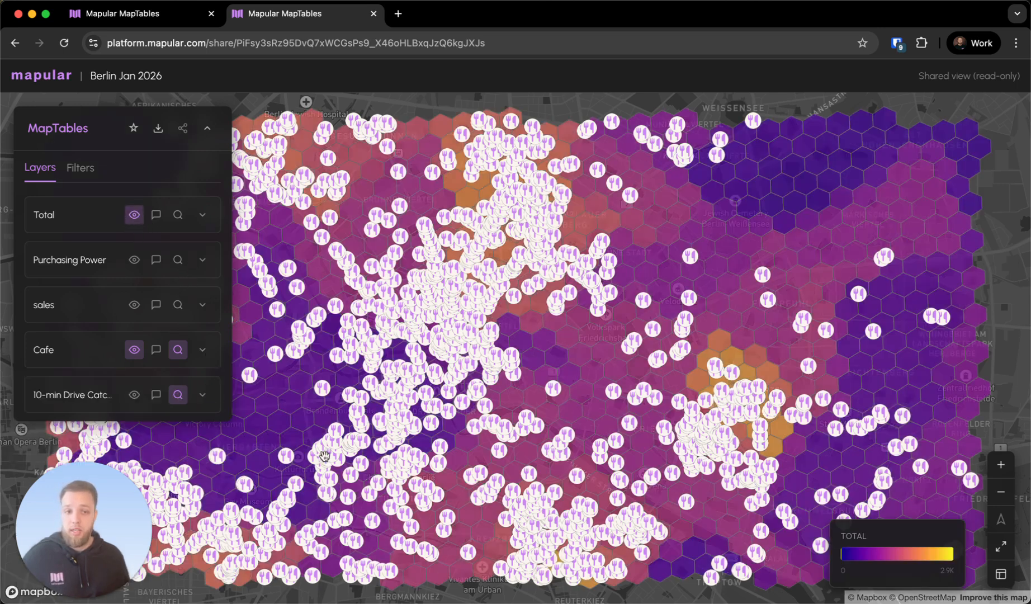